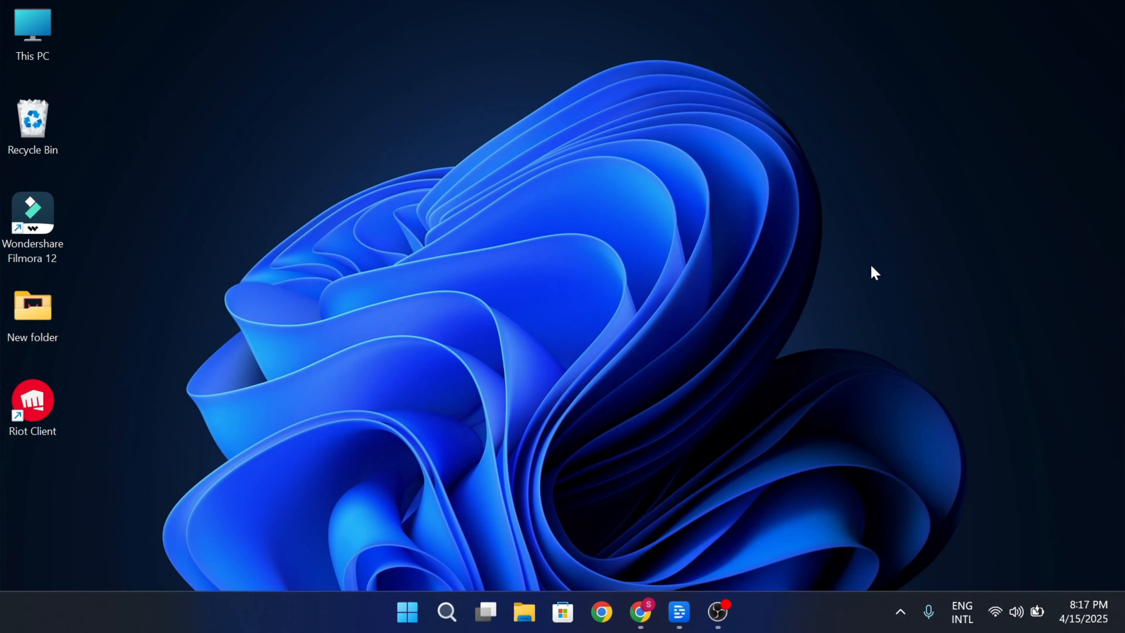
- Switch to the Helium 10 dashboard in Chrome and open the Magnet keyword research tool
{"action": "left_click", "coordinate": [641, 612]}
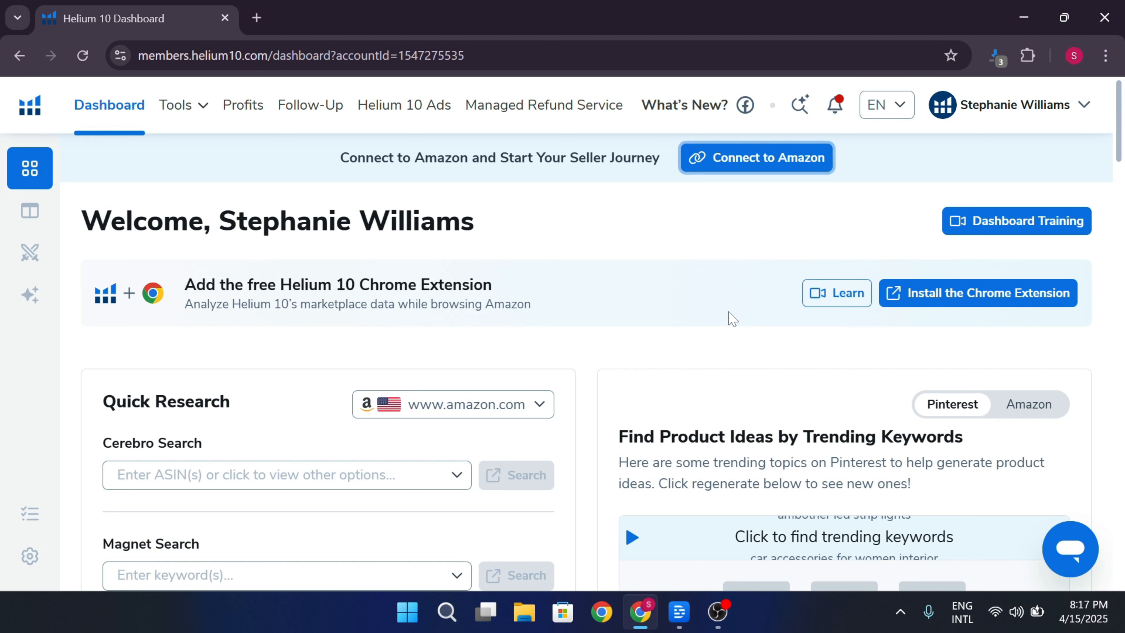
{"action": "left_click", "coordinate": [179, 109]}
{"action": "scroll", "coordinate": [572, 355], "scroll_direction": "down", "scroll_amount": 2}
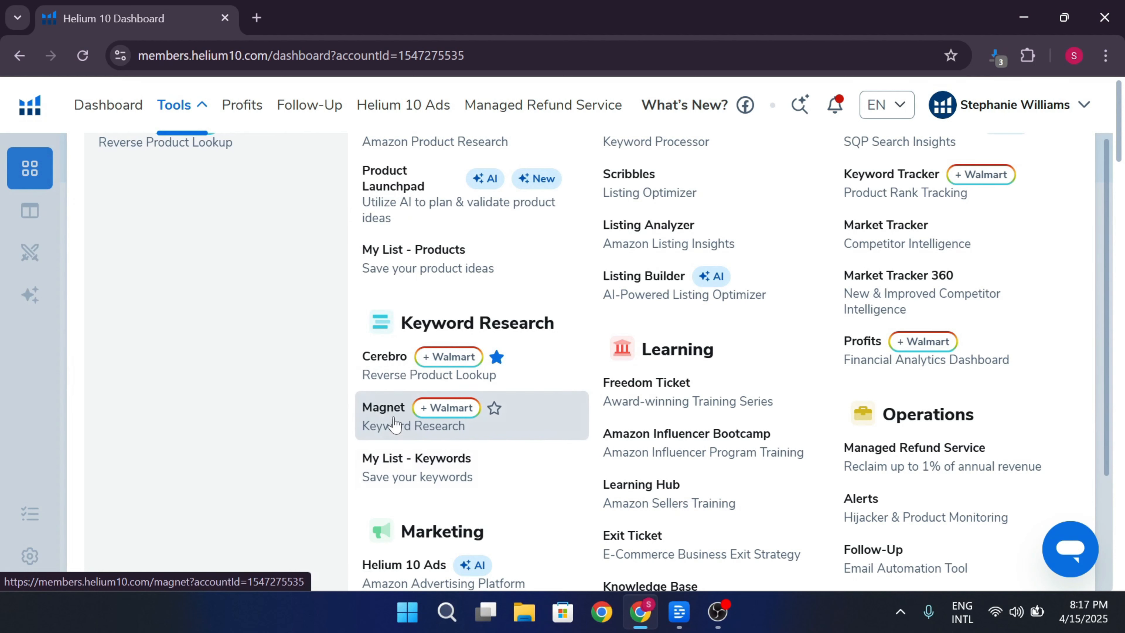
{"action": "left_click", "coordinate": [378, 417]}
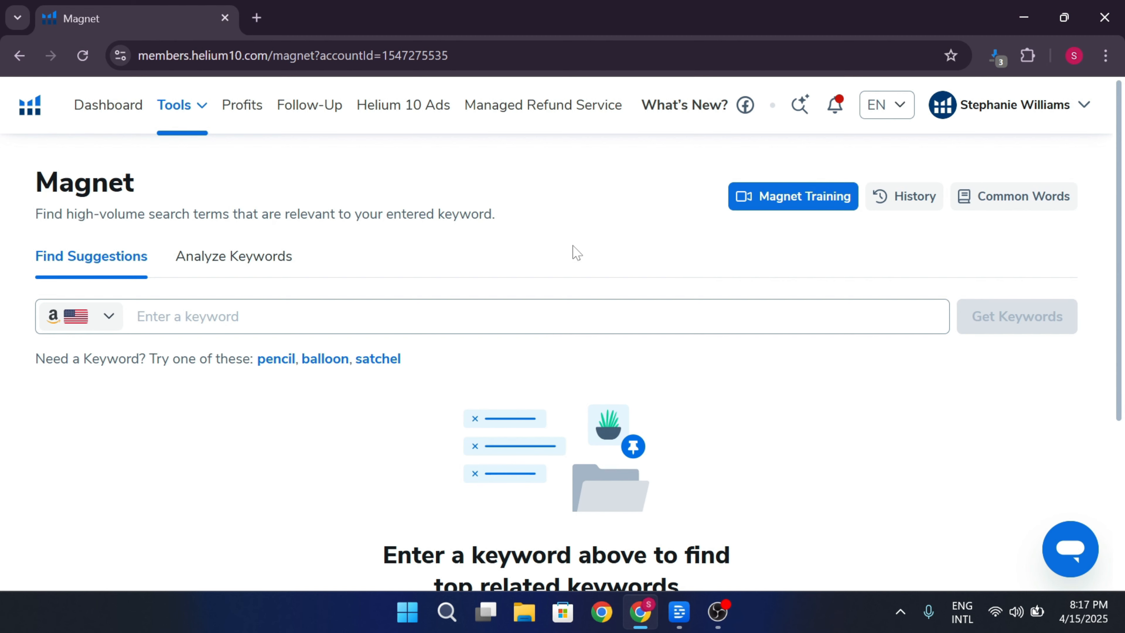
- Keep the US Amazon marketplace and get keyword suggestions for "wooden water bottle"
{"action": "scroll", "coordinate": [322, 367], "scroll_direction": "down", "scroll_amount": 2}
{"action": "left_click", "coordinate": [111, 217]}
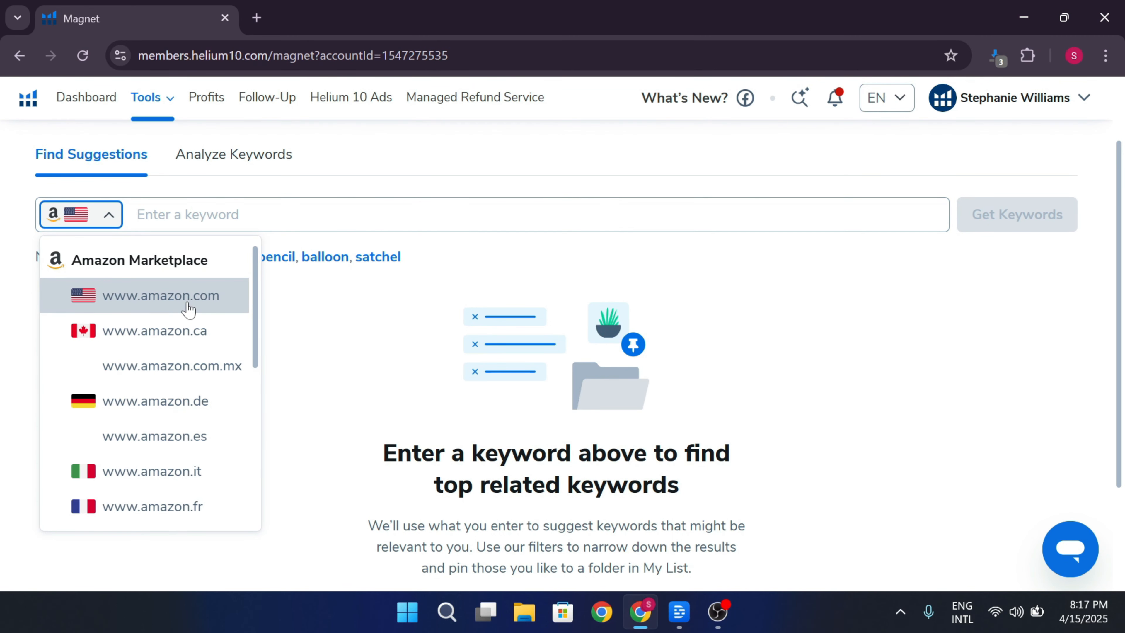
{"action": "left_click", "coordinate": [360, 323]}
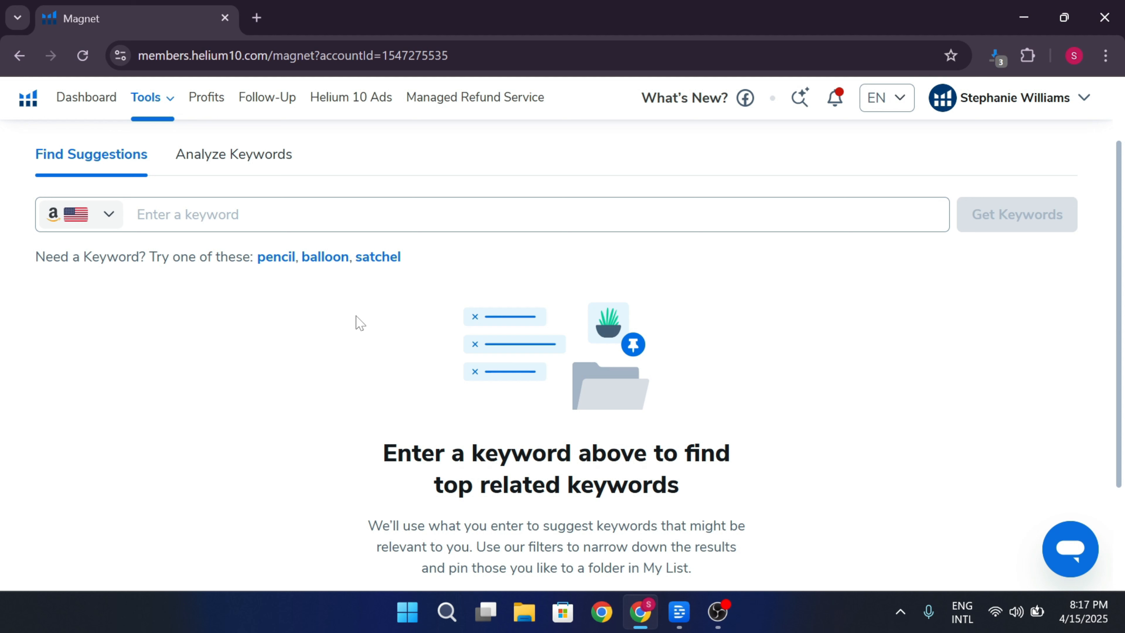
{"action": "left_click", "coordinate": [419, 217]}
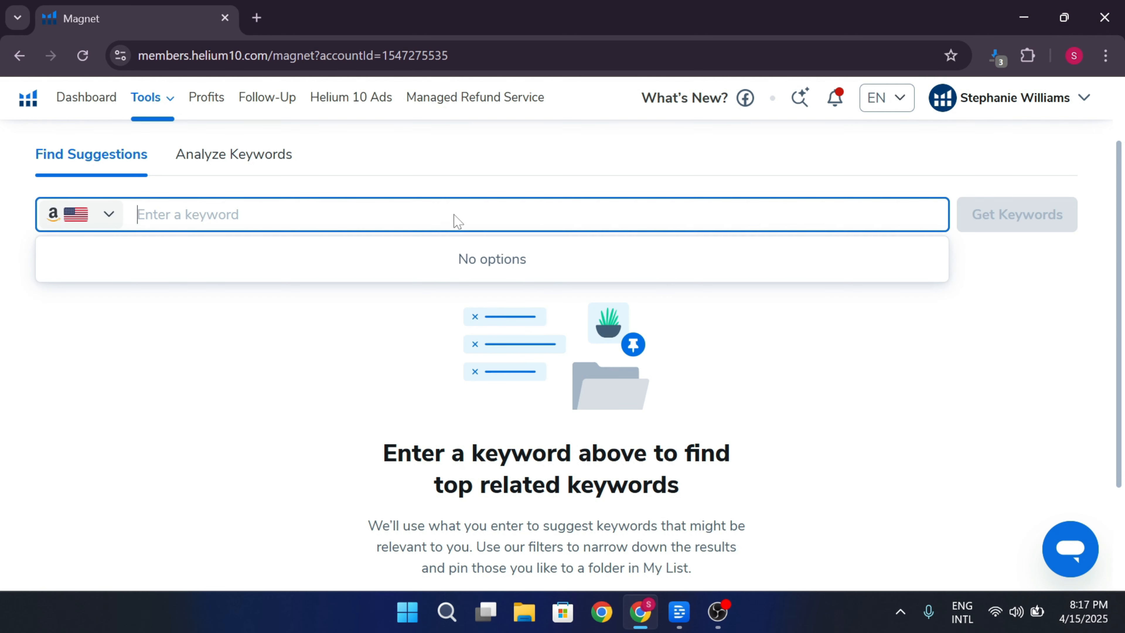
{"action": "type", "text": "wio"}
{"action": "key", "text": "BackSpace"}
{"action": "key", "text": "BackSpace"}
{"action": "type", "text": "oo"}
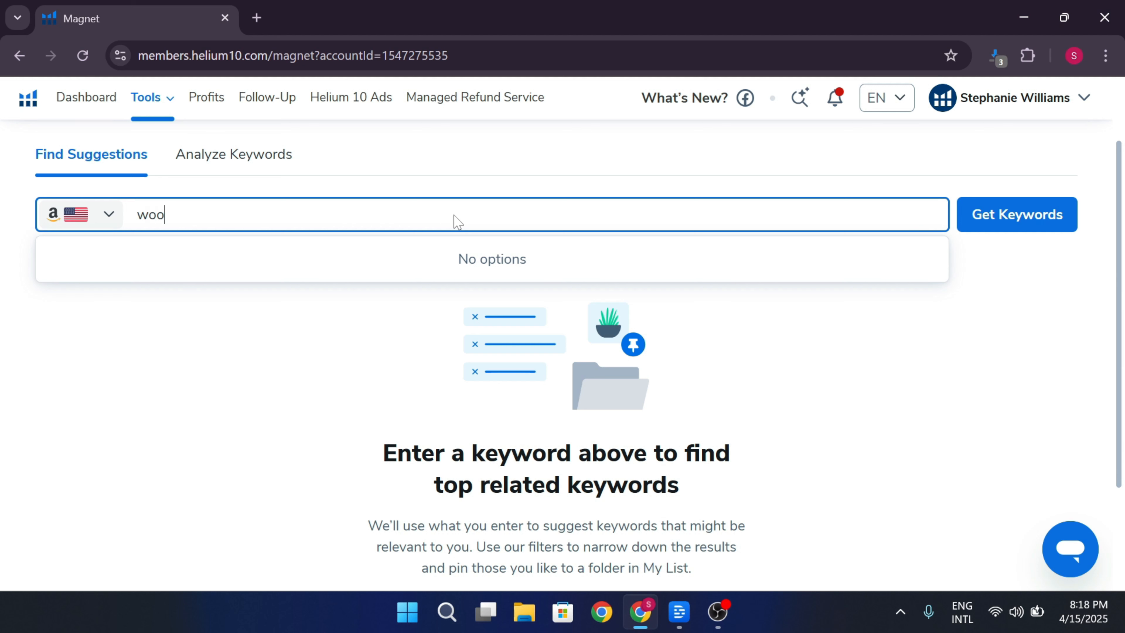
{"action": "type", "text": "den water bottle"}
{"action": "key", "text": "Return"}
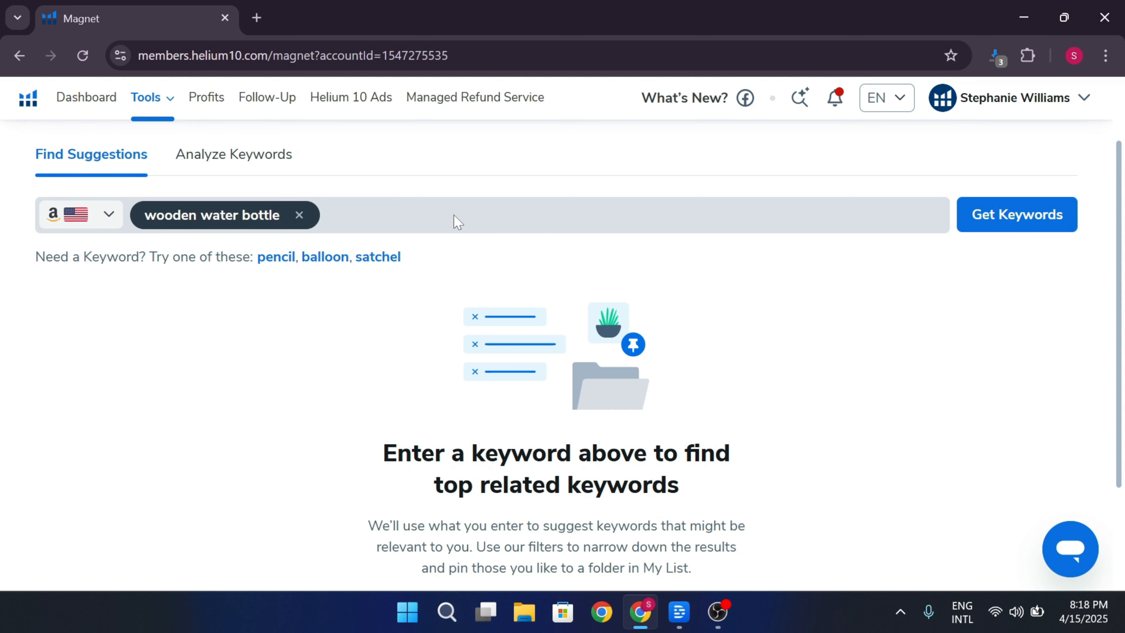
{"action": "left_click", "coordinate": [994, 213]}
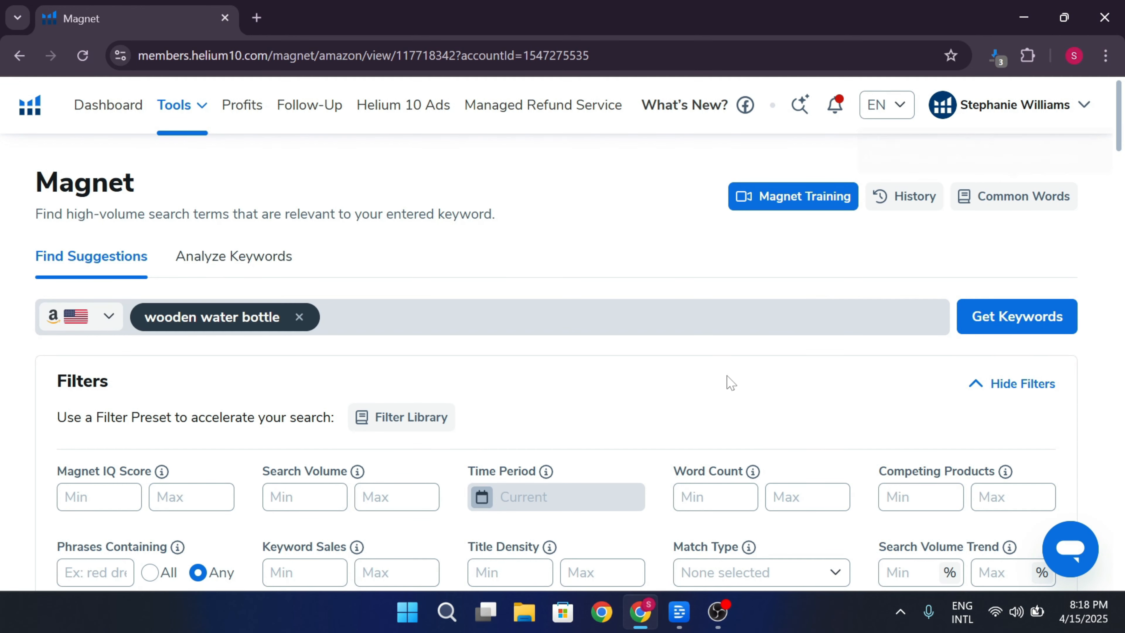
- Examine the available filters, the keyword search summary and the table of suggested keywords for "wooden water bottle"
{"action": "scroll", "coordinate": [682, 355], "scroll_direction": "down", "scroll_amount": 2}
{"action": "scroll", "coordinate": [643, 329], "scroll_direction": "down", "scroll_amount": 1}
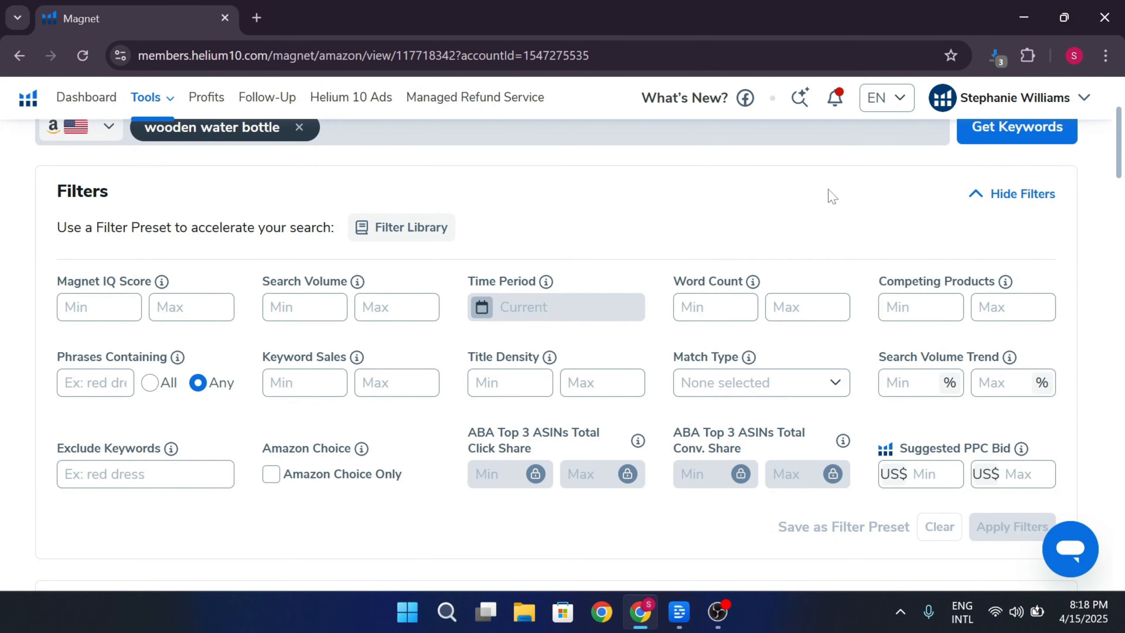
{"action": "scroll", "coordinate": [704, 286], "scroll_direction": "up", "scroll_amount": 1}
{"action": "middle_click", "coordinate": [704, 285]}
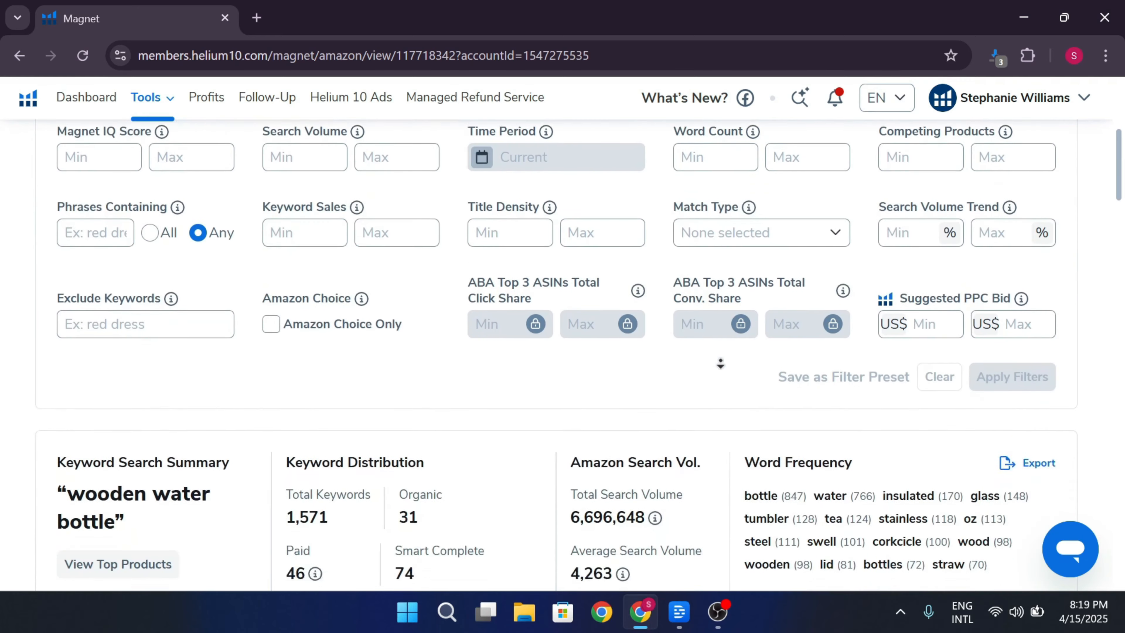
{"action": "scroll", "coordinate": [502, 382], "scroll_direction": "down", "scroll_amount": 2}
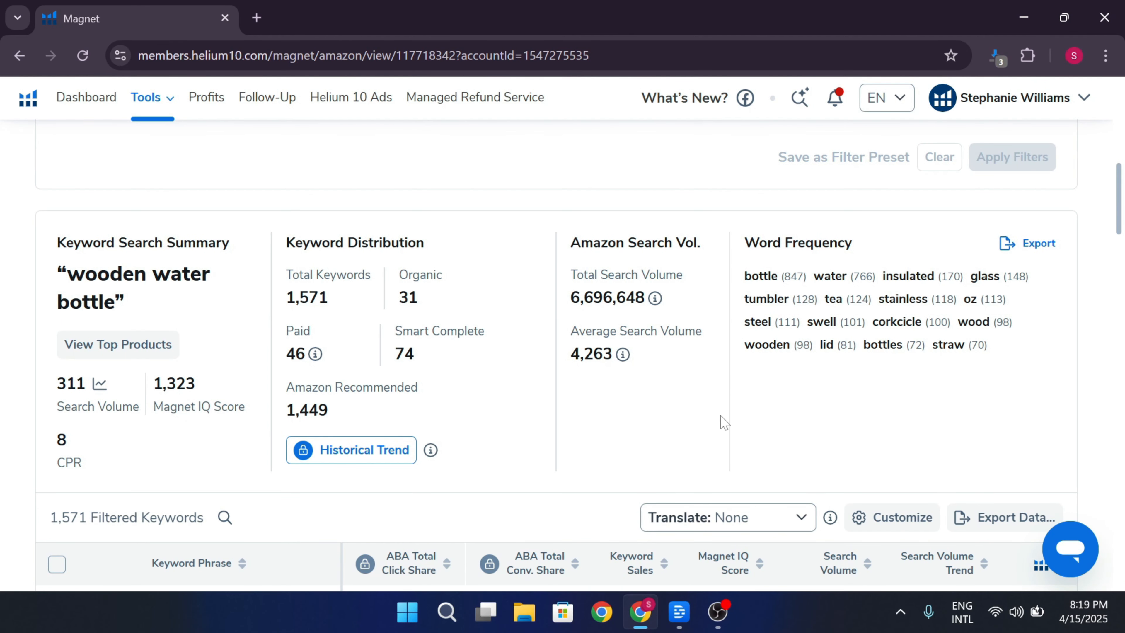
{"action": "scroll", "coordinate": [723, 420], "scroll_direction": "down", "scroll_amount": 8}
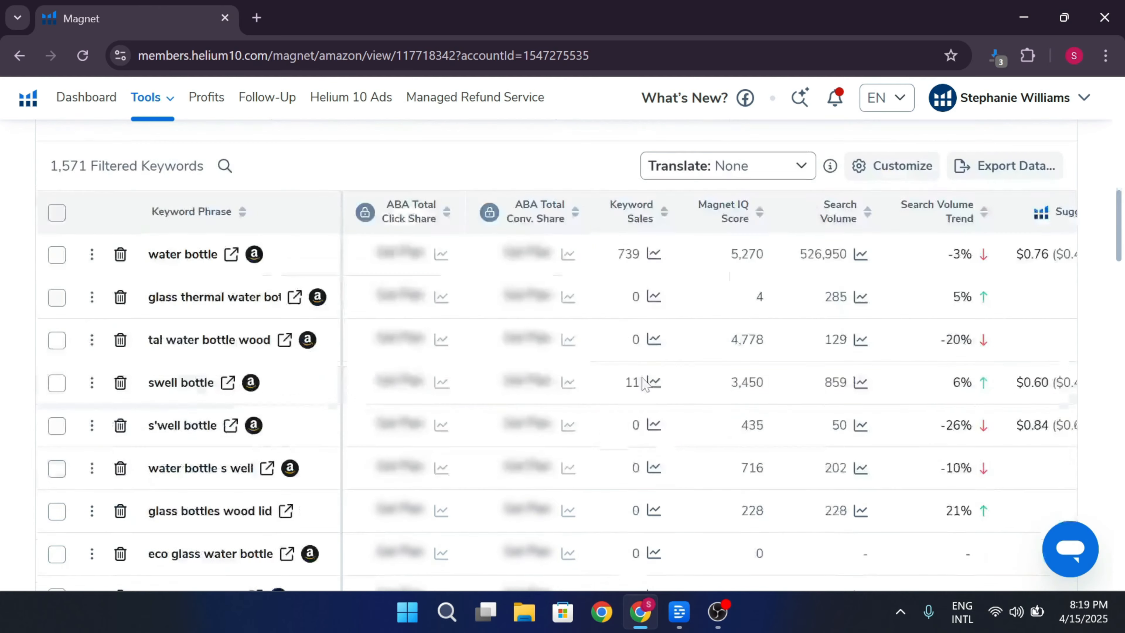
{"action": "scroll", "coordinate": [640, 378], "scroll_direction": "down", "scroll_amount": 4}
{"action": "scroll", "coordinate": [477, 347], "scroll_direction": "up", "scroll_amount": 4}
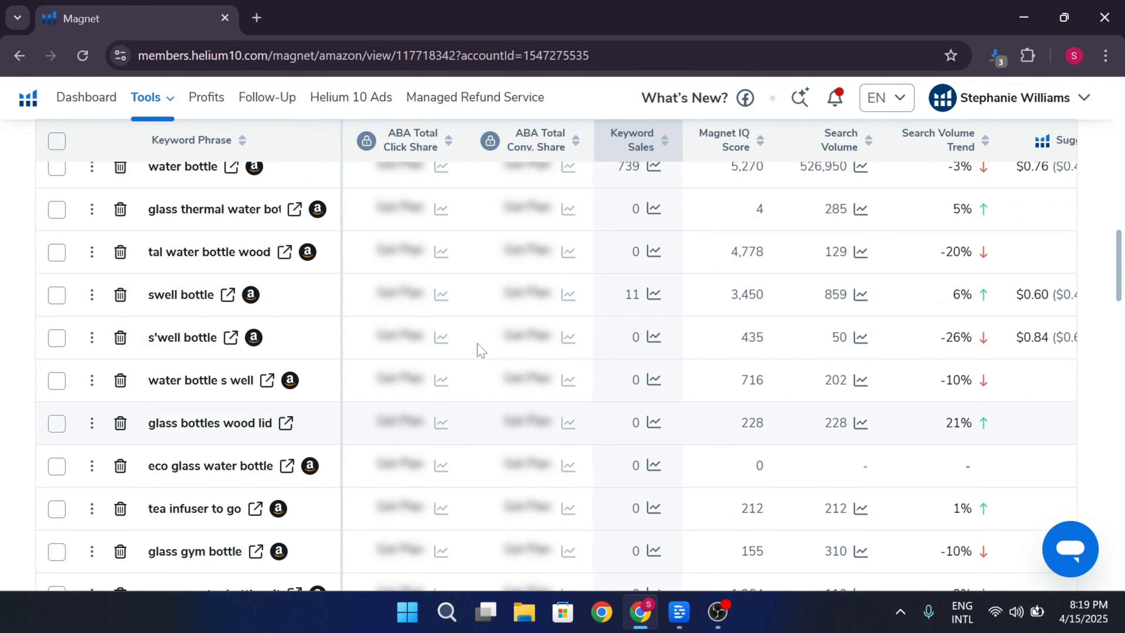
{"action": "scroll", "coordinate": [481, 350], "scroll_direction": "down", "scroll_amount": 5}
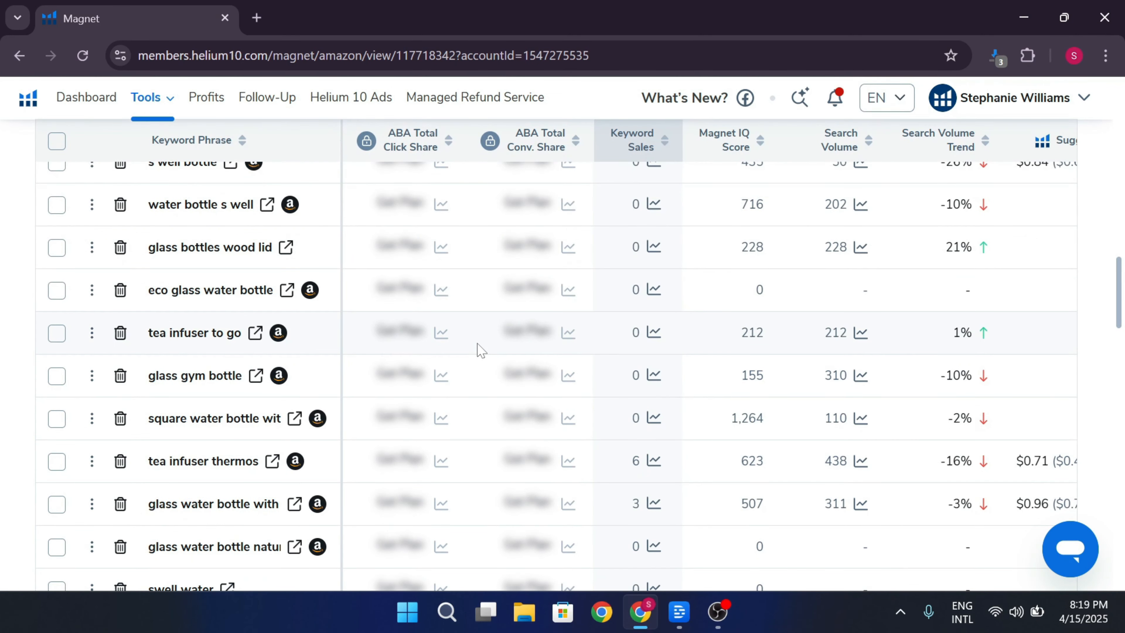
{"action": "scroll", "coordinate": [481, 350], "scroll_direction": "up", "scroll_amount": 5}
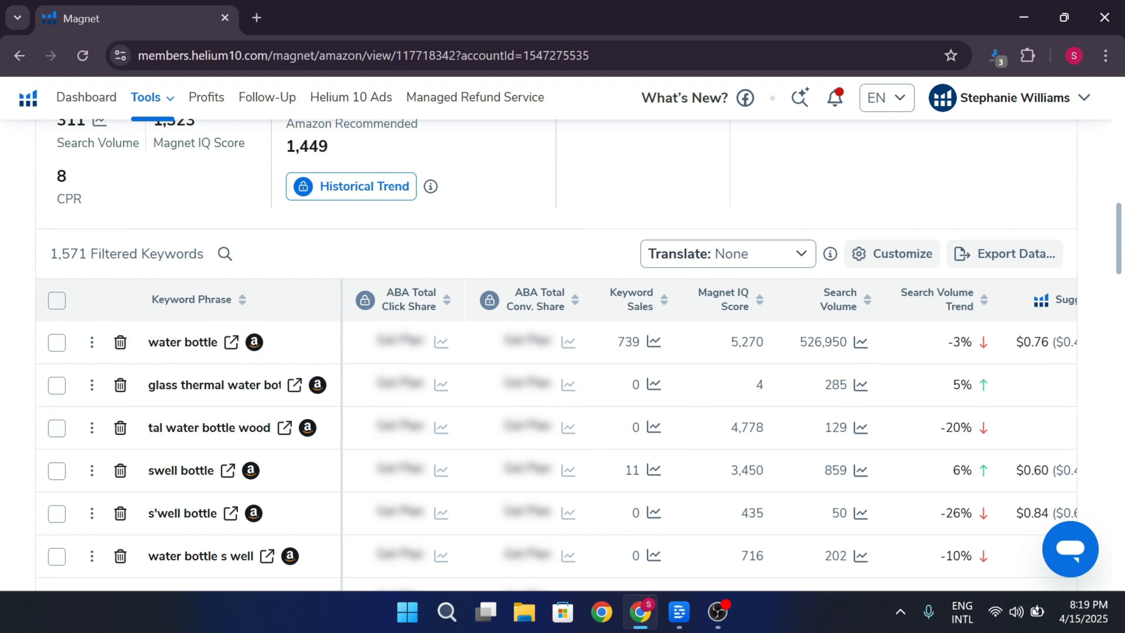
{"action": "left_click_drag", "start_coordinate": [88, 254], "coordinate": [50, 254]}
{"action": "left_click", "coordinate": [289, 260]}
- Filter the suggested keywords to a minimum search volume of 200
{"action": "scroll", "coordinate": [443, 248], "scroll_direction": "up", "scroll_amount": 10}
{"action": "scroll", "coordinate": [549, 268], "scroll_direction": "down", "scroll_amount": 2}
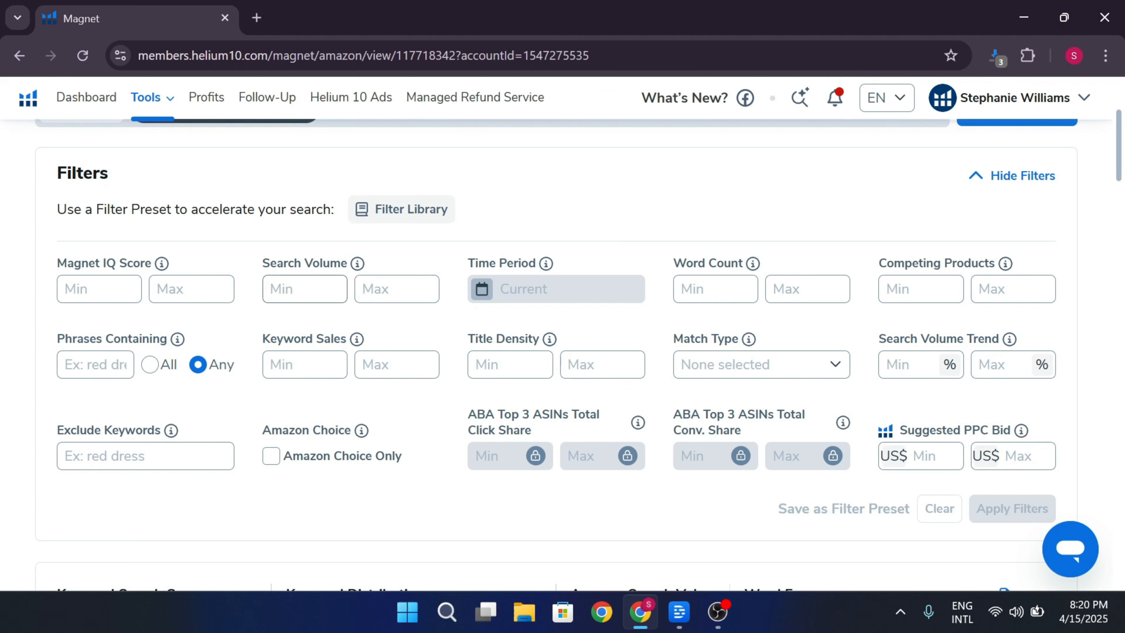
{"action": "left_click", "coordinate": [283, 289]}
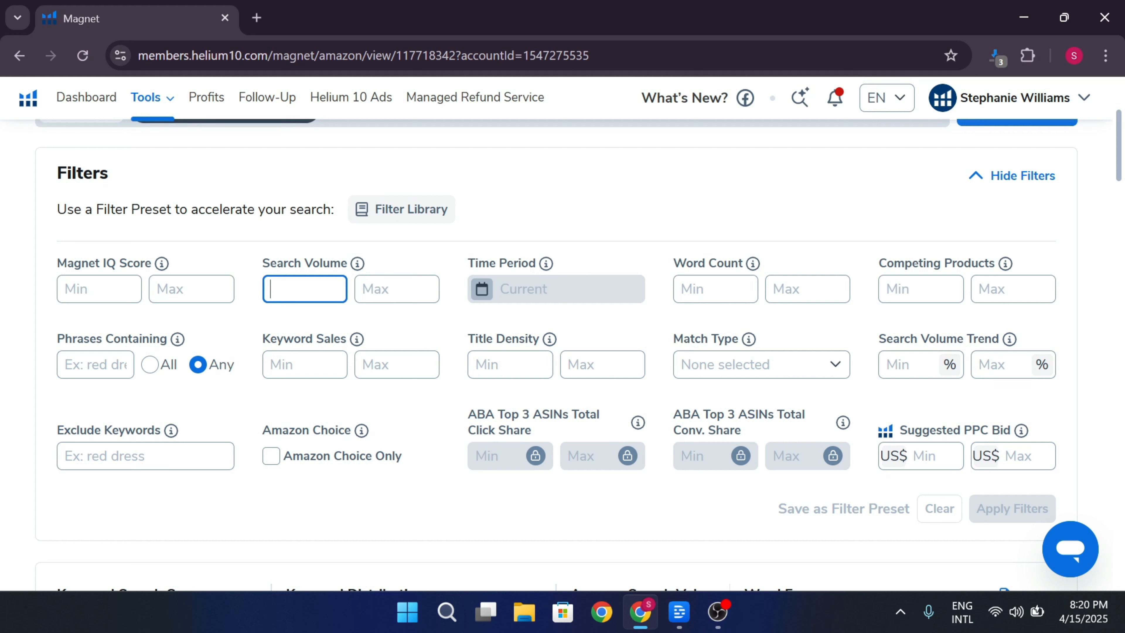
{"action": "type", "text": "200"}
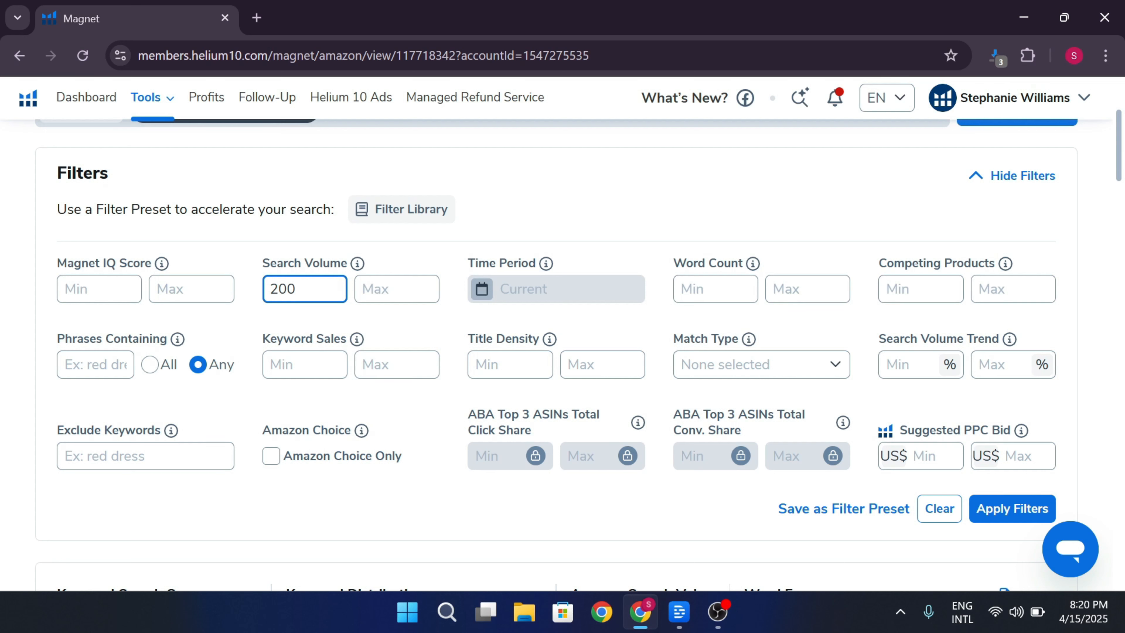
{"action": "left_click", "coordinate": [1025, 514]}
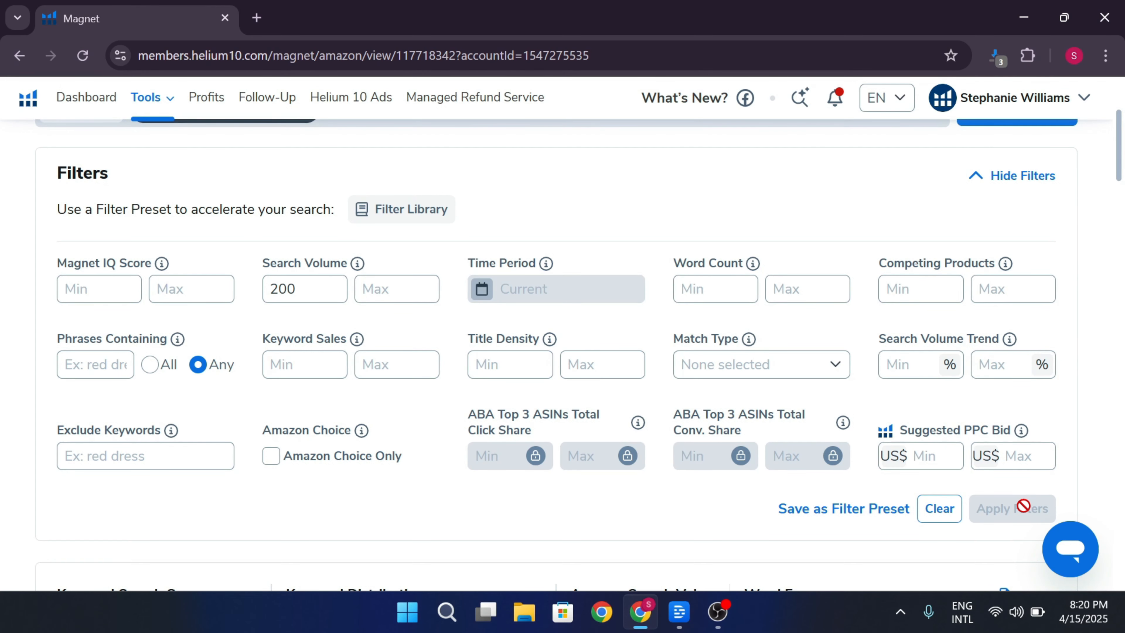
- Review the search summary, word frequency and keyword list for the results filtered by search volume
{"action": "scroll", "coordinate": [882, 461], "scroll_direction": "down", "scroll_amount": 6}
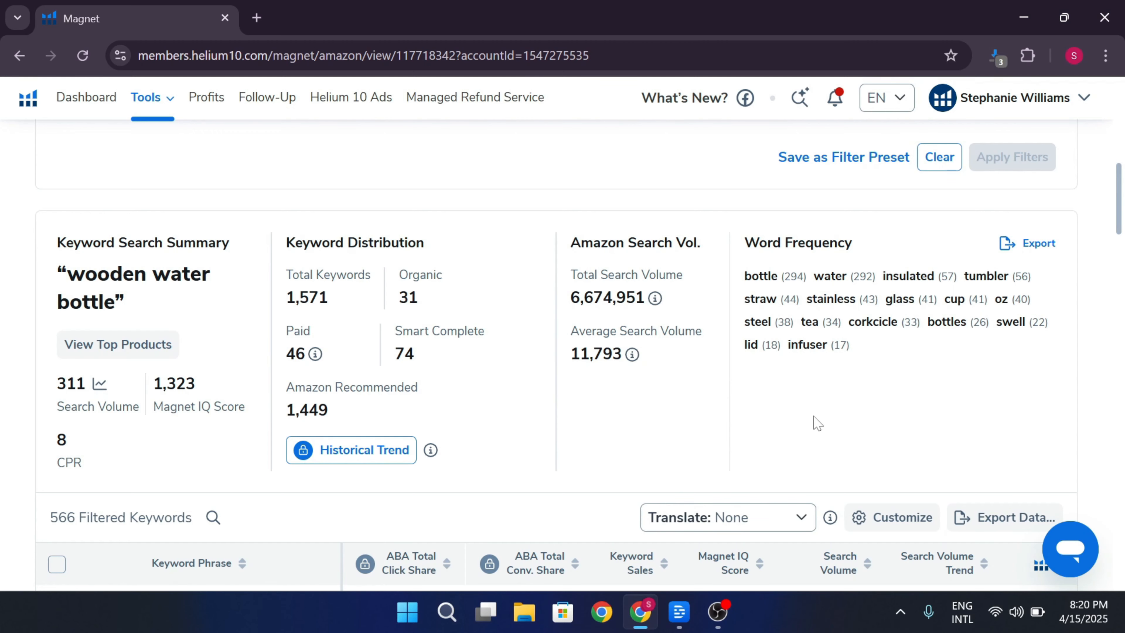
{"action": "scroll", "coordinate": [550, 363], "scroll_direction": "up", "scroll_amount": 6}
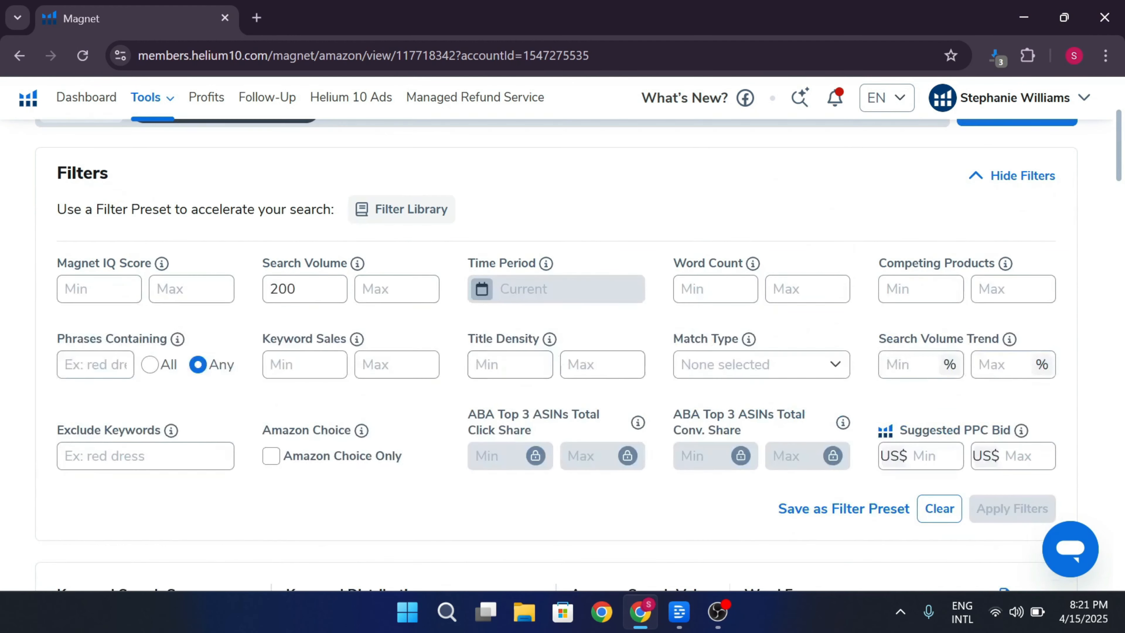
{"action": "scroll", "coordinate": [626, 394], "scroll_direction": "down", "scroll_amount": 4}
{"action": "scroll", "coordinate": [625, 394], "scroll_direction": "down", "scroll_amount": 3}
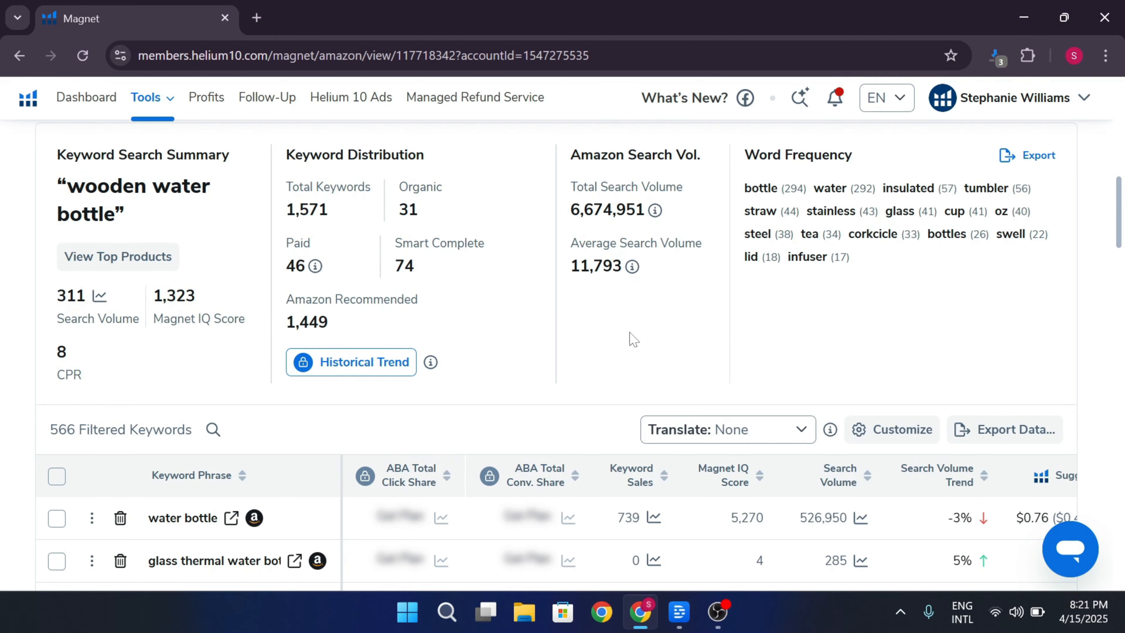
{"action": "scroll", "coordinate": [634, 339], "scroll_direction": "down", "scroll_amount": 3}
{"action": "scroll", "coordinate": [709, 306], "scroll_direction": "up", "scroll_amount": 9}
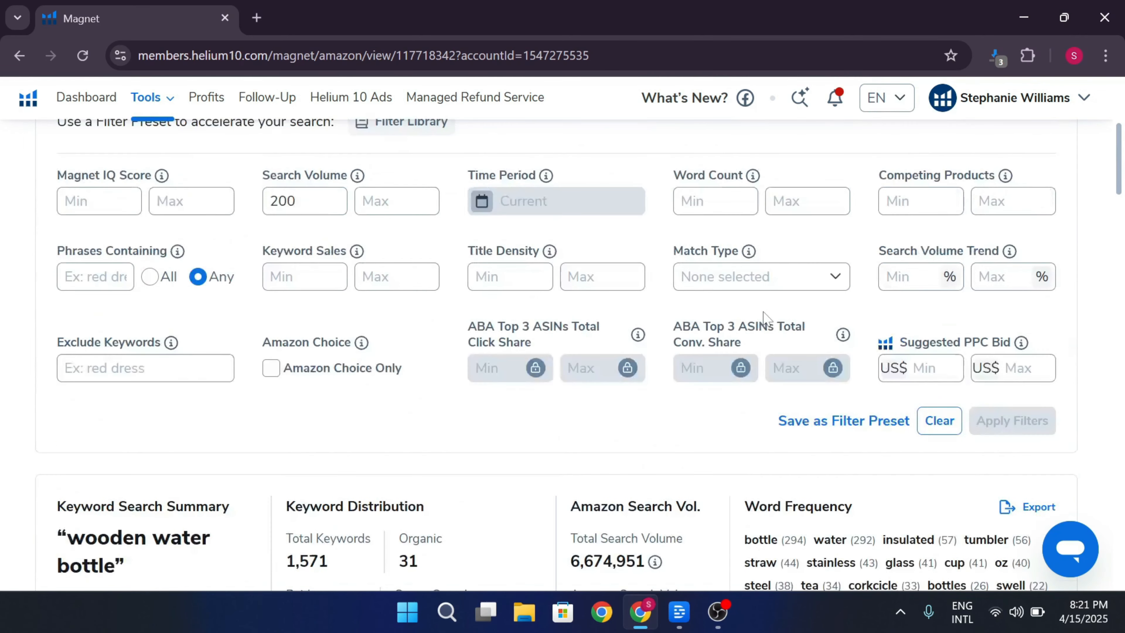
{"action": "scroll", "coordinate": [764, 315], "scroll_direction": "up", "scroll_amount": 4}
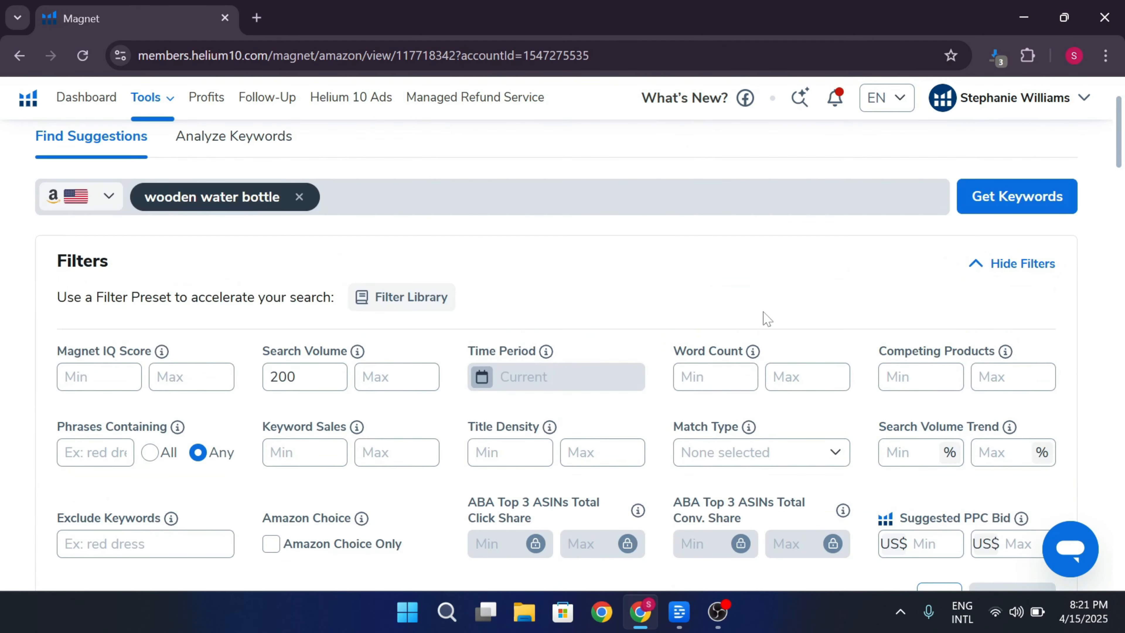
- Try narrowing the keywords with the match type beginning "Top Rated From" after checking the available match types
{"action": "scroll", "coordinate": [767, 318], "scroll_direction": "down", "scroll_amount": 2}
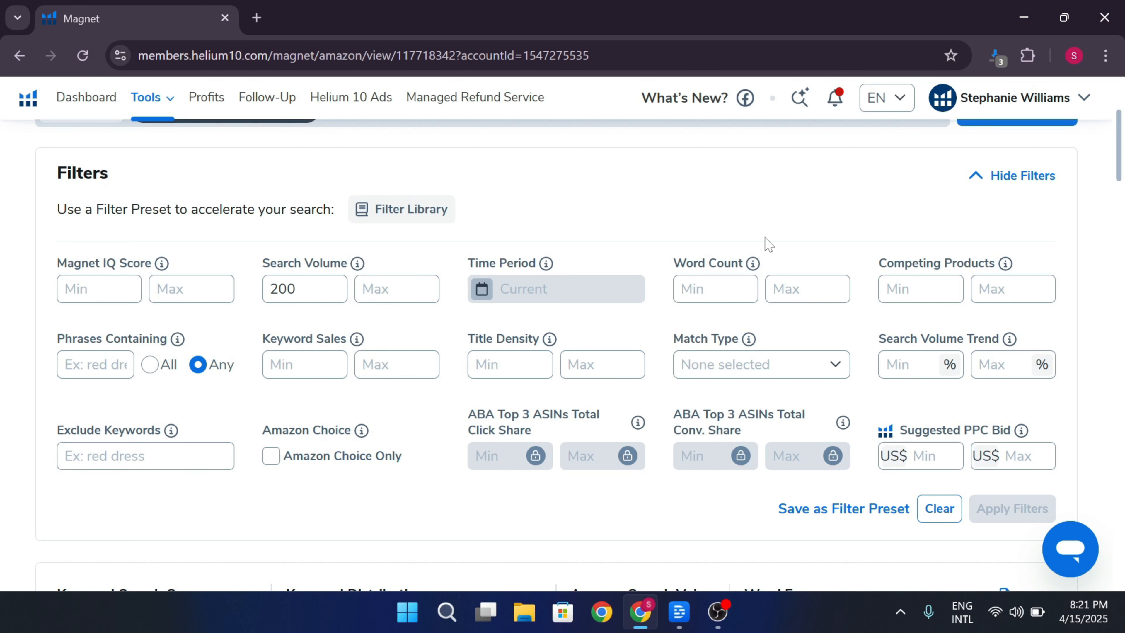
{"action": "left_click", "coordinate": [775, 364]}
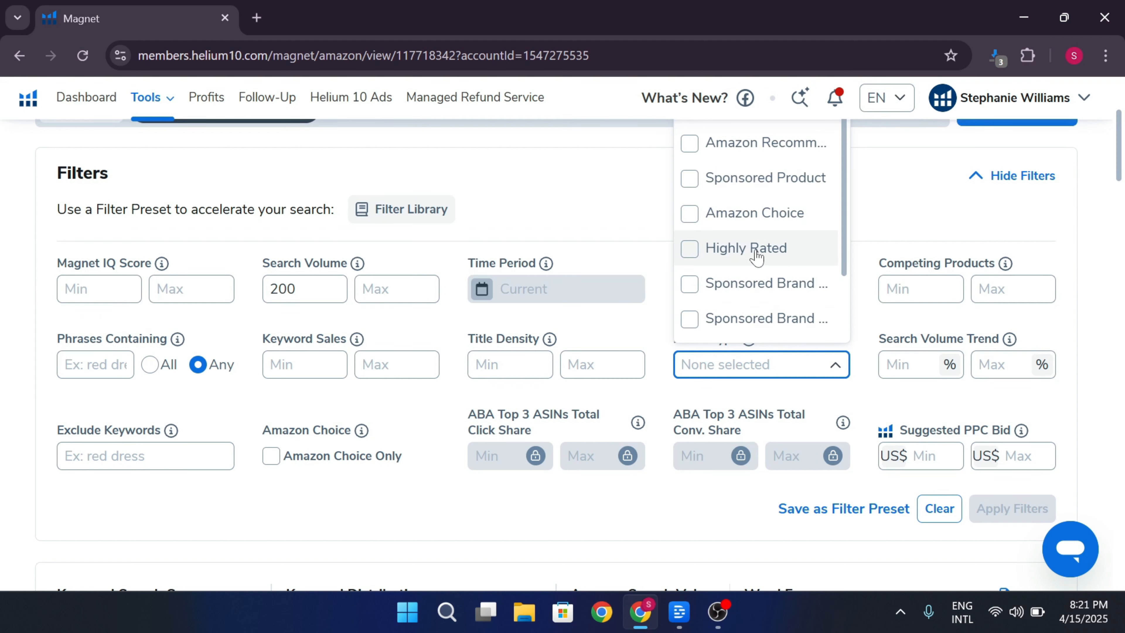
{"action": "scroll", "coordinate": [756, 247], "scroll_direction": "down", "scroll_amount": 1}
{"action": "scroll", "coordinate": [791, 266], "scroll_direction": "up", "scroll_amount": 1}
{"action": "left_click", "coordinate": [823, 371]}
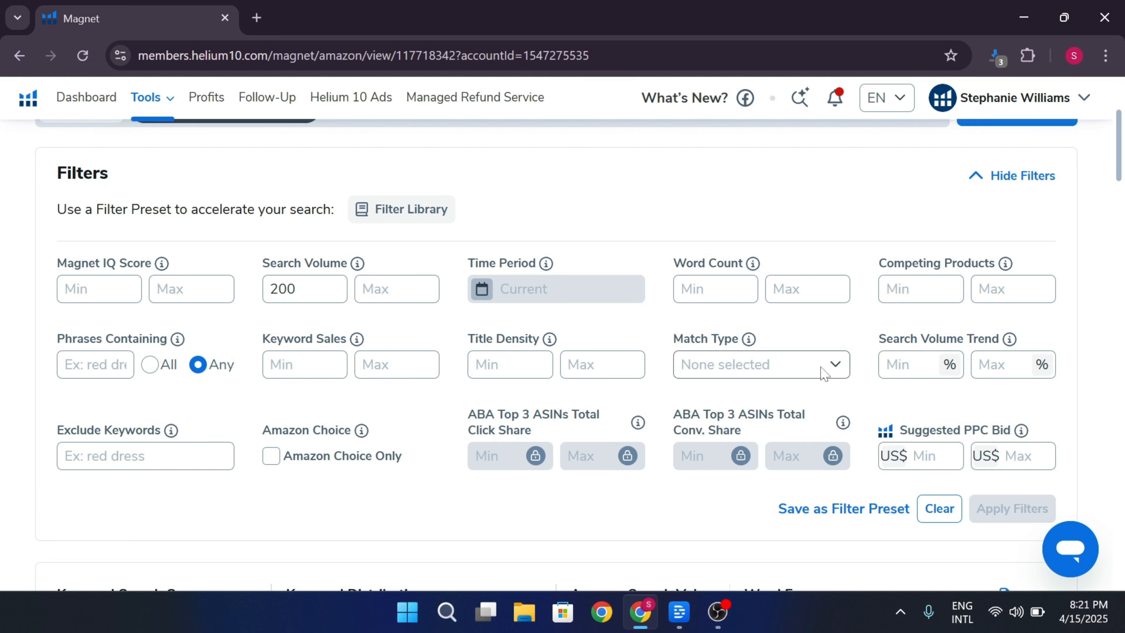
{"action": "left_click", "coordinate": [822, 374]}
{"action": "scroll", "coordinate": [753, 213], "scroll_direction": "down", "scroll_amount": 2}
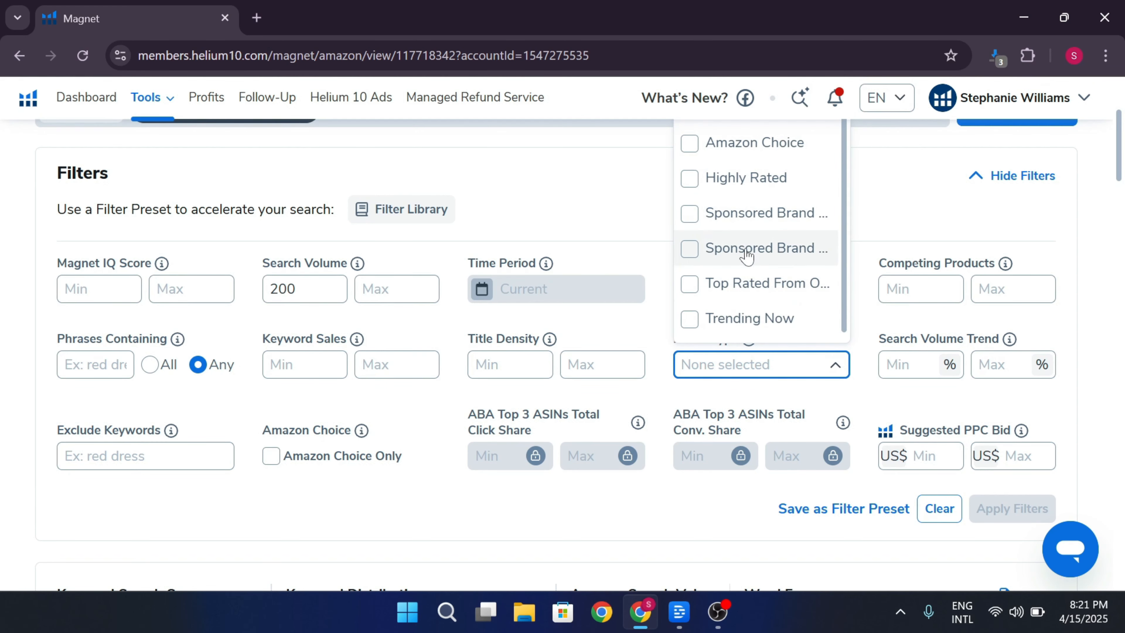
{"action": "left_click", "coordinate": [793, 283]}
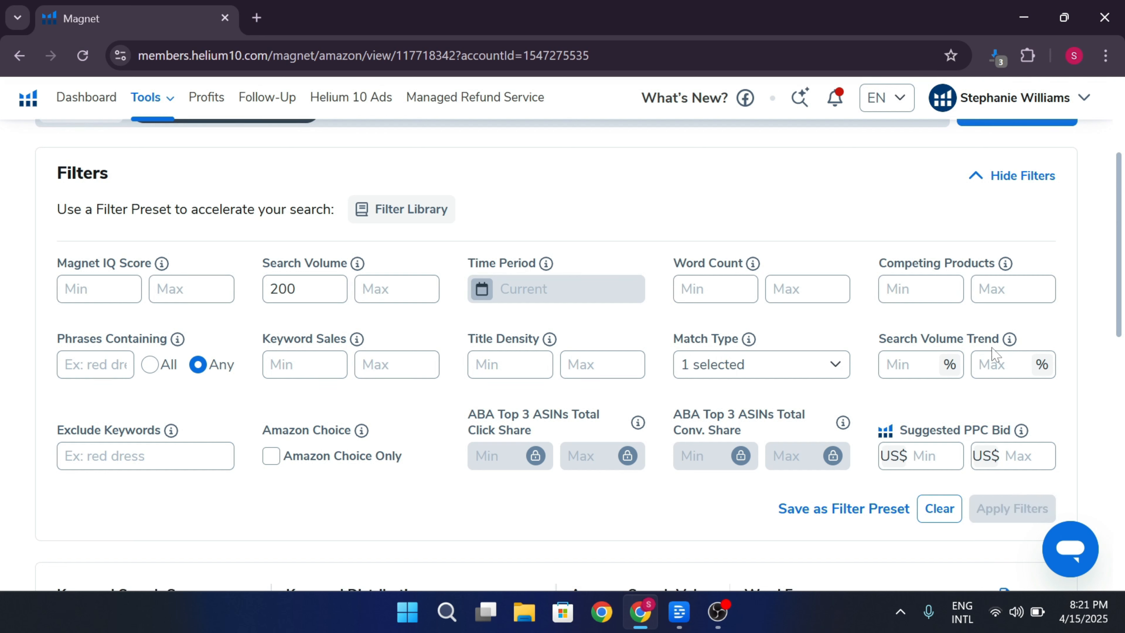
- Look through the keyword table, comparing keyword sales, Magnet IQ score, search volume and search volume trend
{"action": "scroll", "coordinate": [731, 444], "scroll_direction": "down", "scroll_amount": 5}
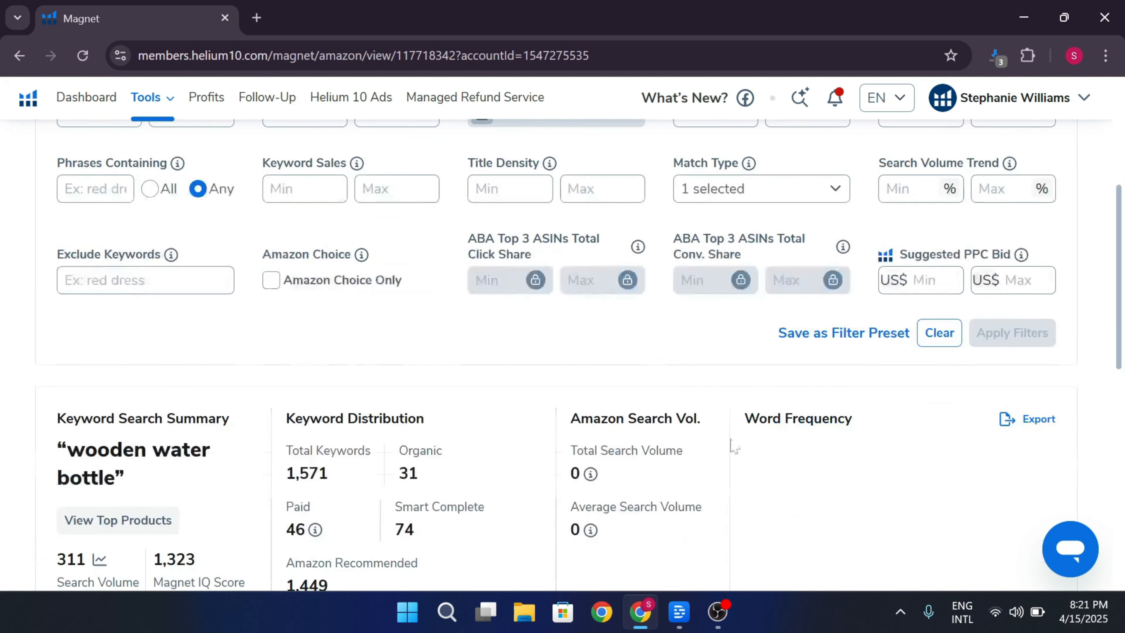
{"action": "scroll", "coordinate": [618, 332], "scroll_direction": "down", "scroll_amount": 5}
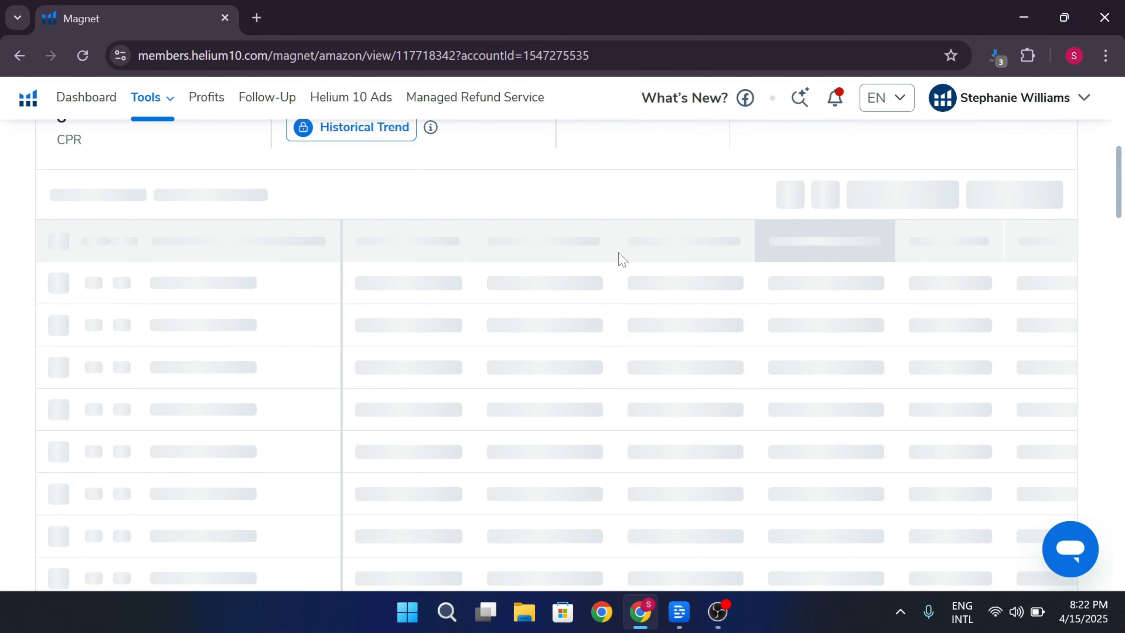
{"action": "scroll", "coordinate": [622, 283], "scroll_direction": "down", "scroll_amount": 2}
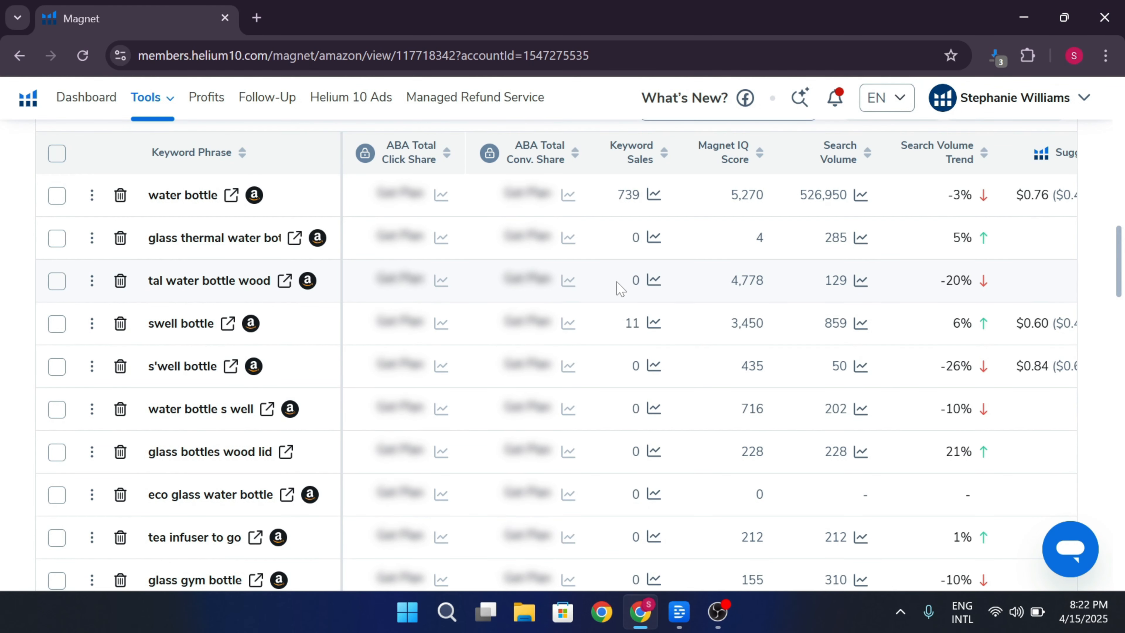
{"action": "scroll", "coordinate": [315, 375], "scroll_direction": "down", "scroll_amount": 2}
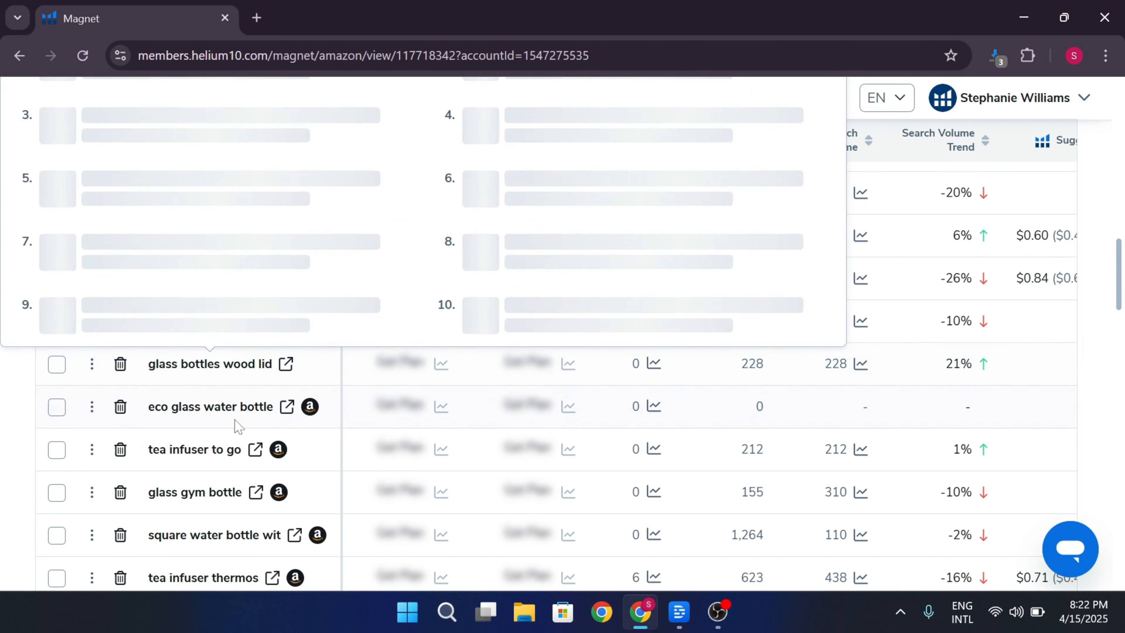
{"action": "scroll", "coordinate": [224, 465], "scroll_direction": "down", "scroll_amount": 2}
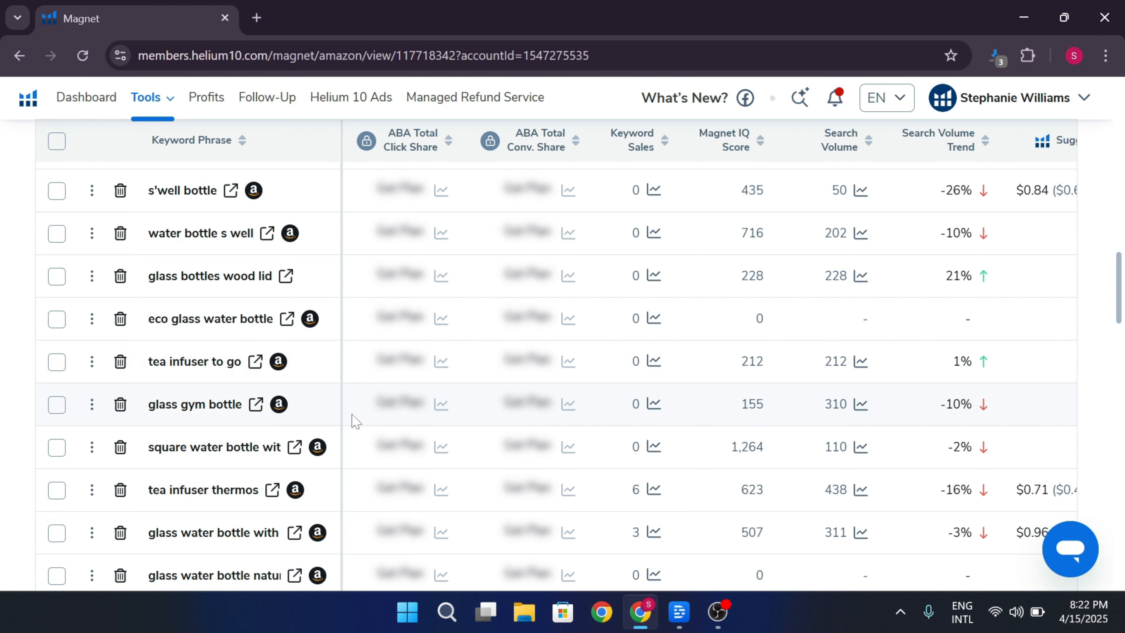
- Select the keywords "water bottle", "tal water bottle wood" and "s'well bottle" in the keyword table
{"action": "scroll", "coordinate": [354, 421], "scroll_direction": "down", "scroll_amount": 2}
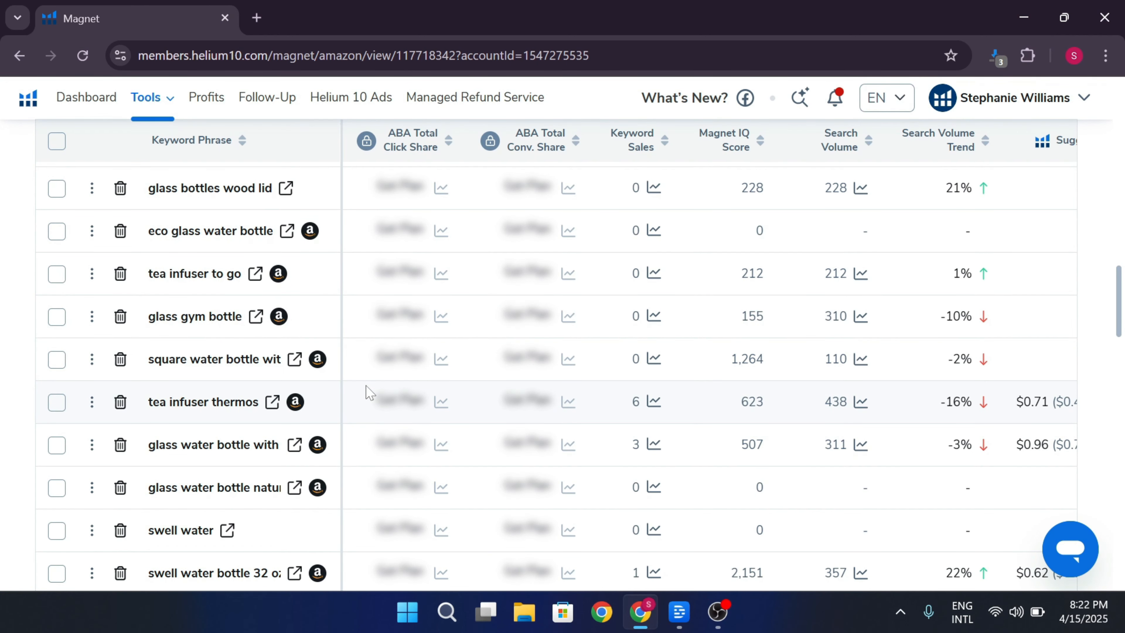
{"action": "scroll", "coordinate": [367, 392], "scroll_direction": "up", "scroll_amount": 6}
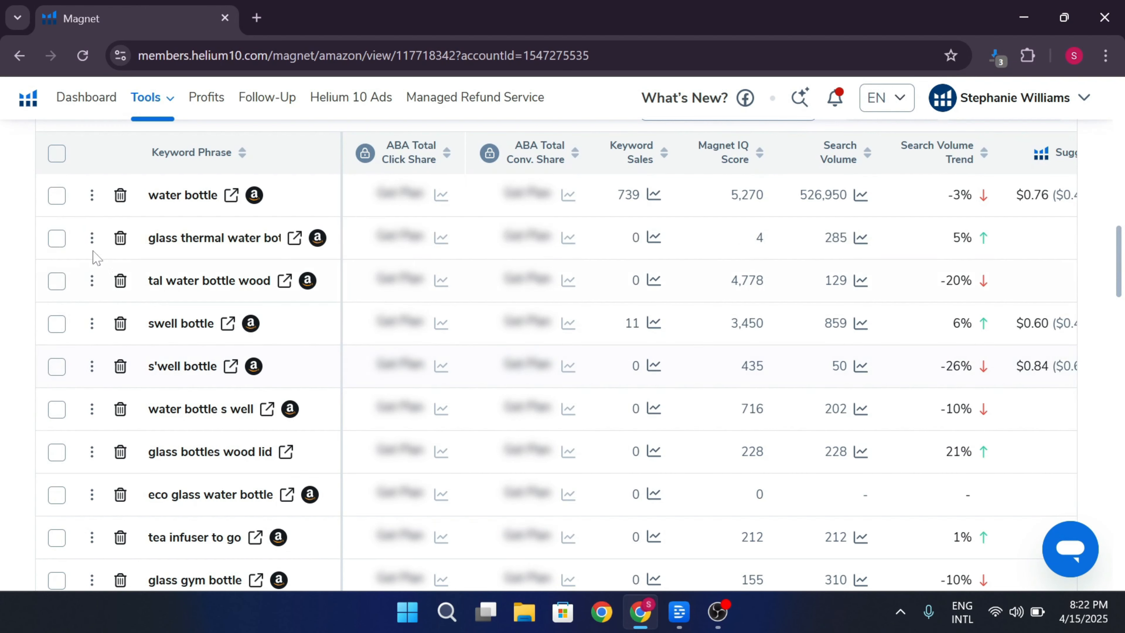
{"action": "left_click", "coordinate": [57, 196]}
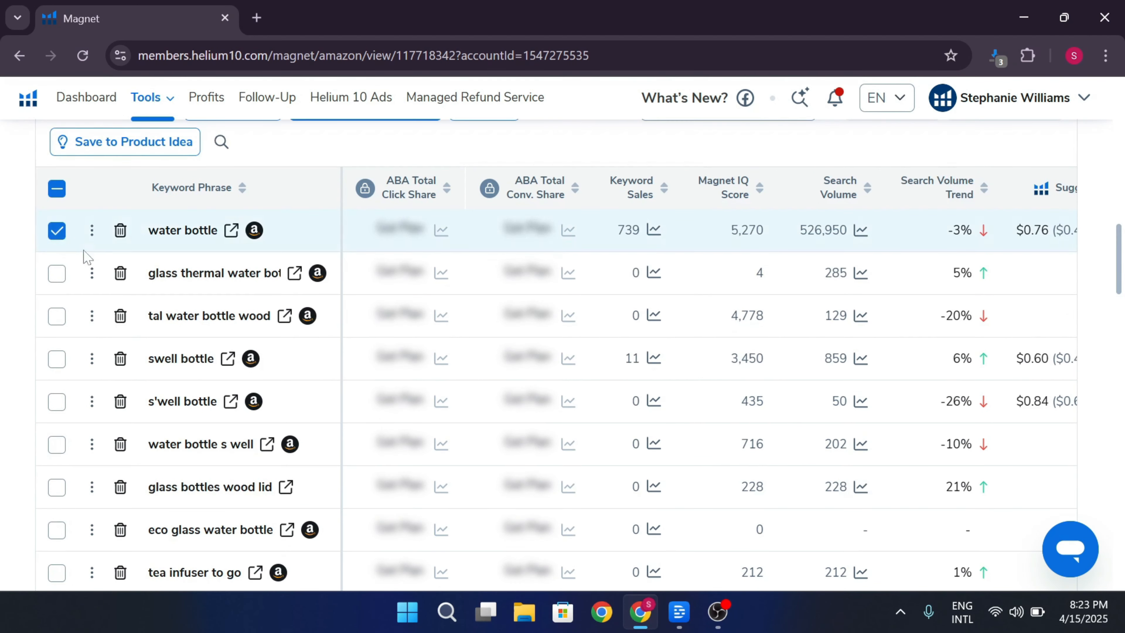
{"action": "left_click", "coordinate": [55, 323]}
{"action": "scroll", "coordinate": [153, 337], "scroll_direction": "down", "scroll_amount": 2}
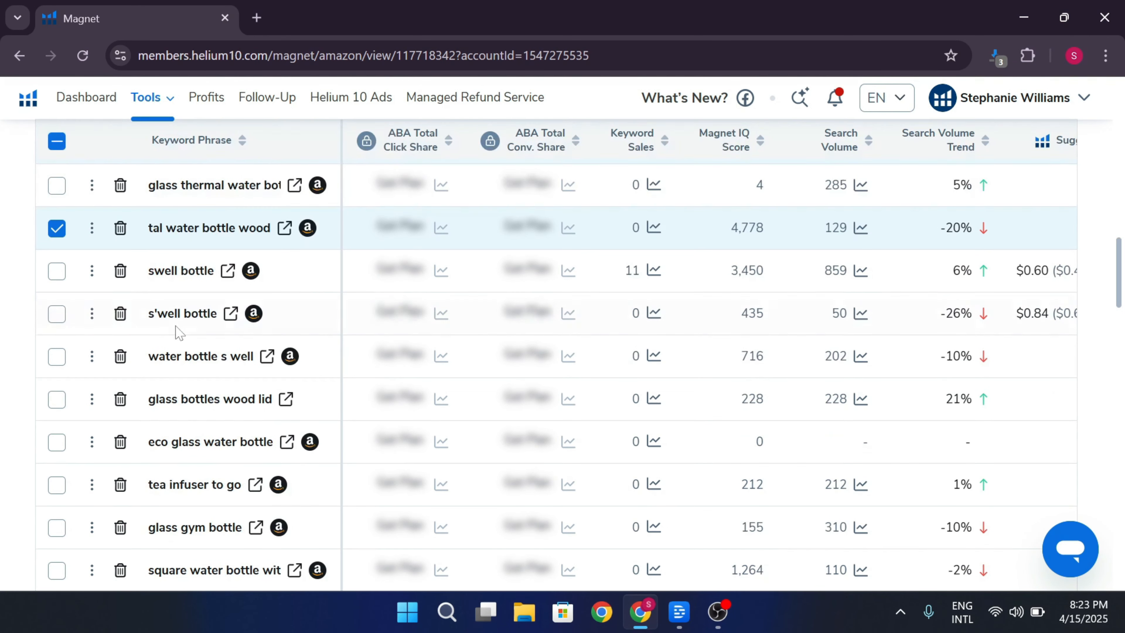
{"action": "left_click", "coordinate": [57, 316]}
- Add the keyword beginning "square water bottle wit" and "stainless water bottle" to the selection
{"action": "scroll", "coordinate": [151, 341], "scroll_direction": "up", "scroll_amount": 3}
{"action": "scroll", "coordinate": [151, 342], "scroll_direction": "down", "scroll_amount": 5}
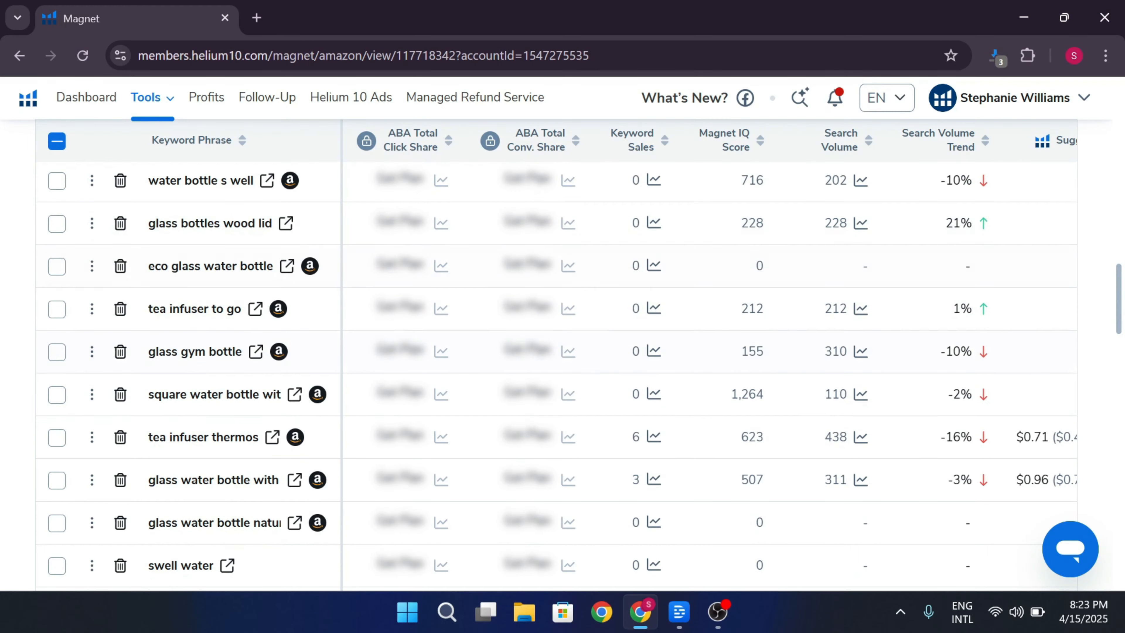
{"action": "left_click", "coordinate": [57, 394]}
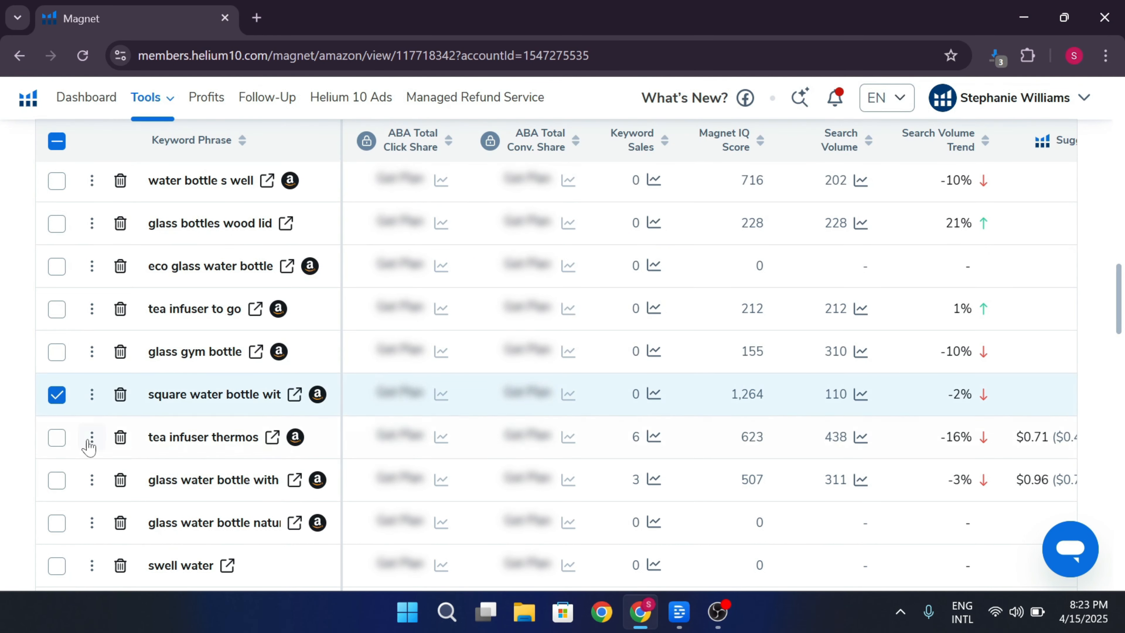
{"action": "scroll", "coordinate": [90, 461], "scroll_direction": "down", "scroll_amount": 2}
{"action": "scroll", "coordinate": [85, 481], "scroll_direction": "down", "scroll_amount": 2}
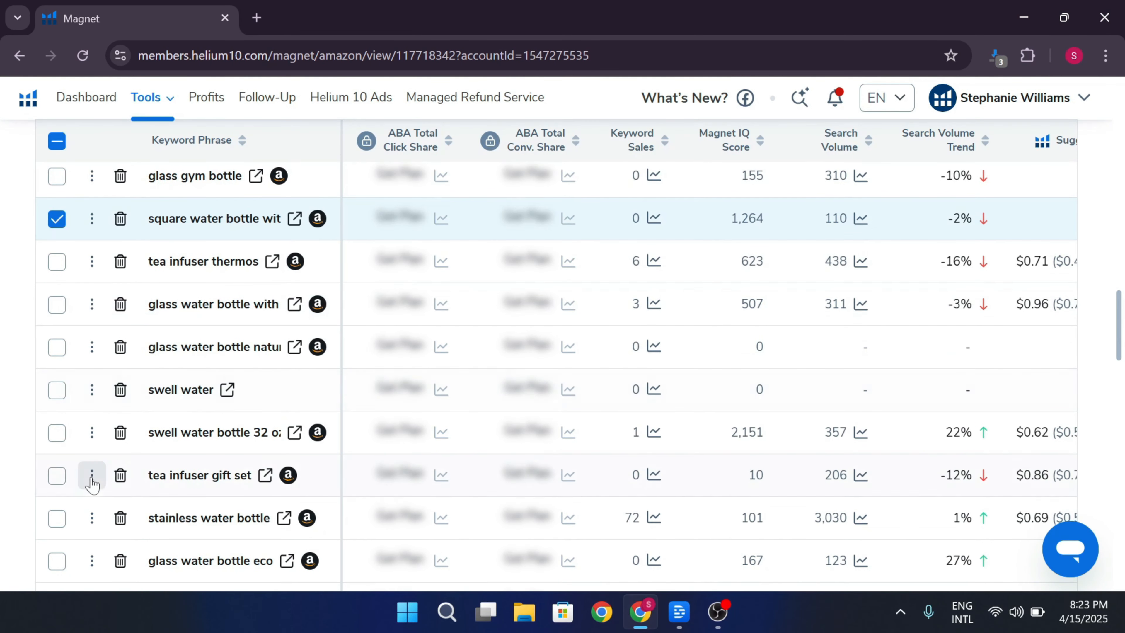
{"action": "scroll", "coordinate": [90, 477], "scroll_direction": "down", "scroll_amount": 2}
{"action": "left_click", "coordinate": [57, 434]}
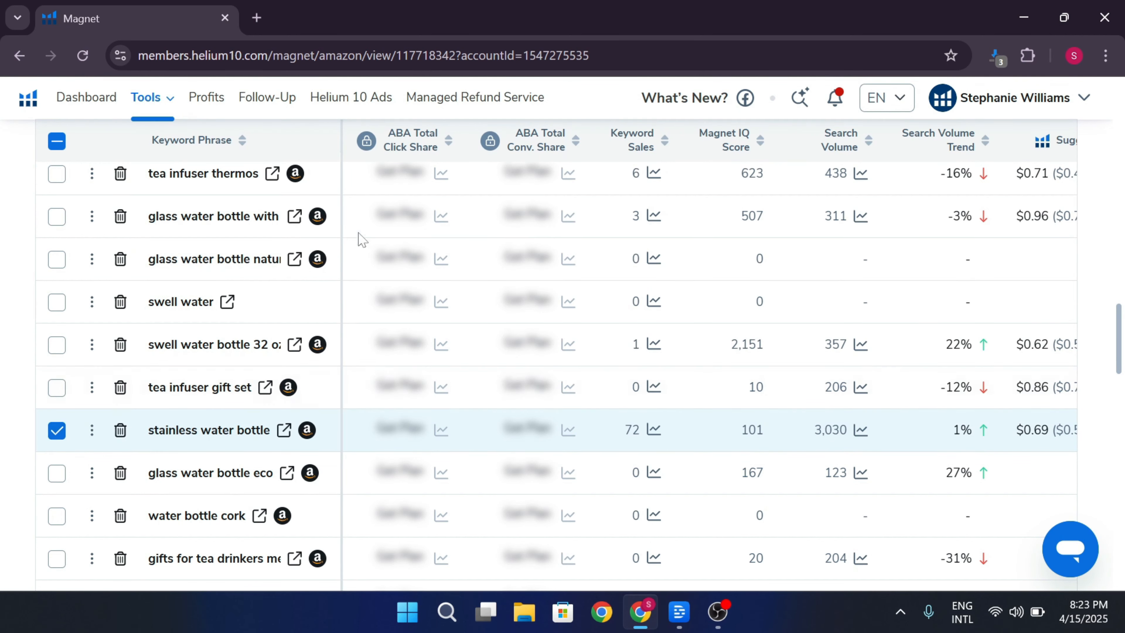
{"action": "scroll", "coordinate": [412, 255], "scroll_direction": "up", "scroll_amount": 8}
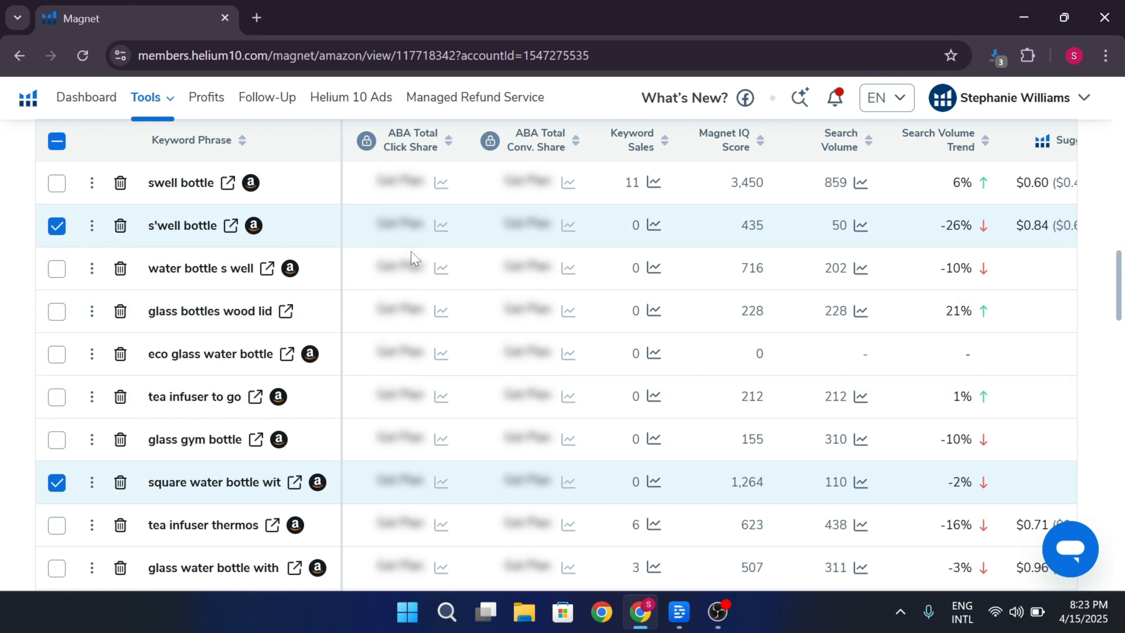
{"action": "scroll", "coordinate": [412, 257], "scroll_direction": "up", "scroll_amount": 5}
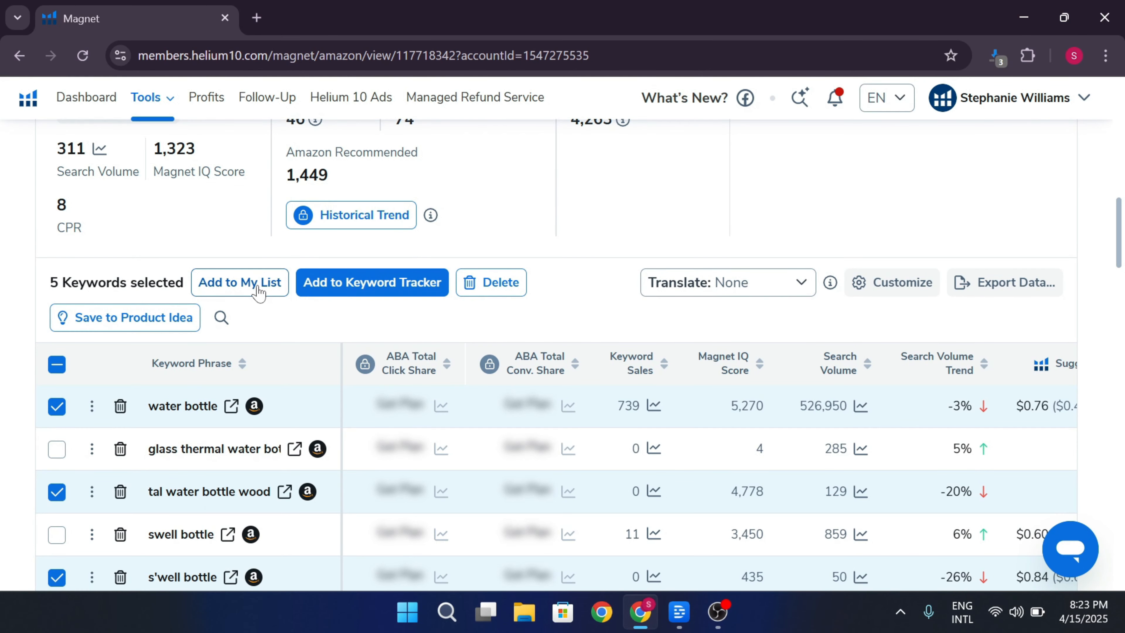
{"action": "left_click", "coordinate": [258, 293]}
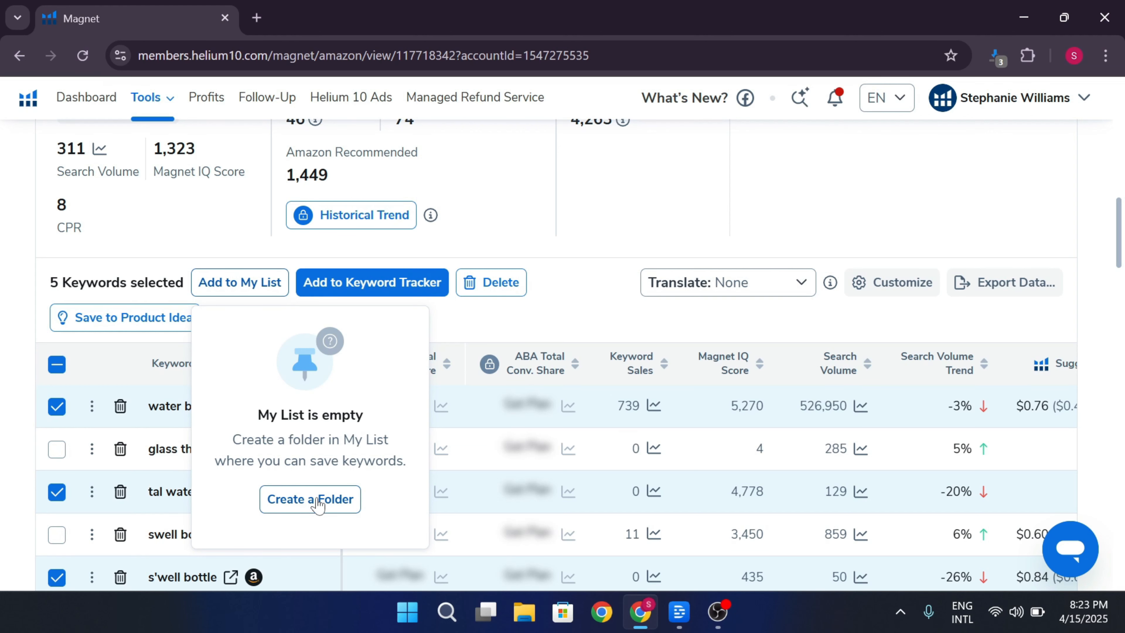
{"action": "left_click", "coordinate": [317, 501]}
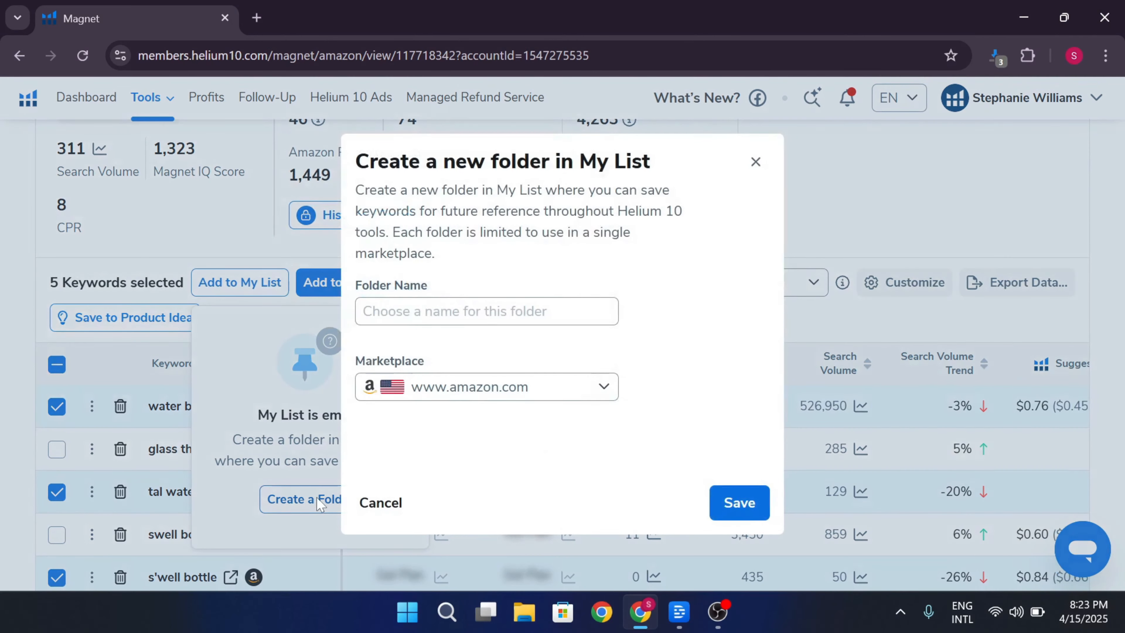
{"action": "left_click", "coordinate": [461, 311]}
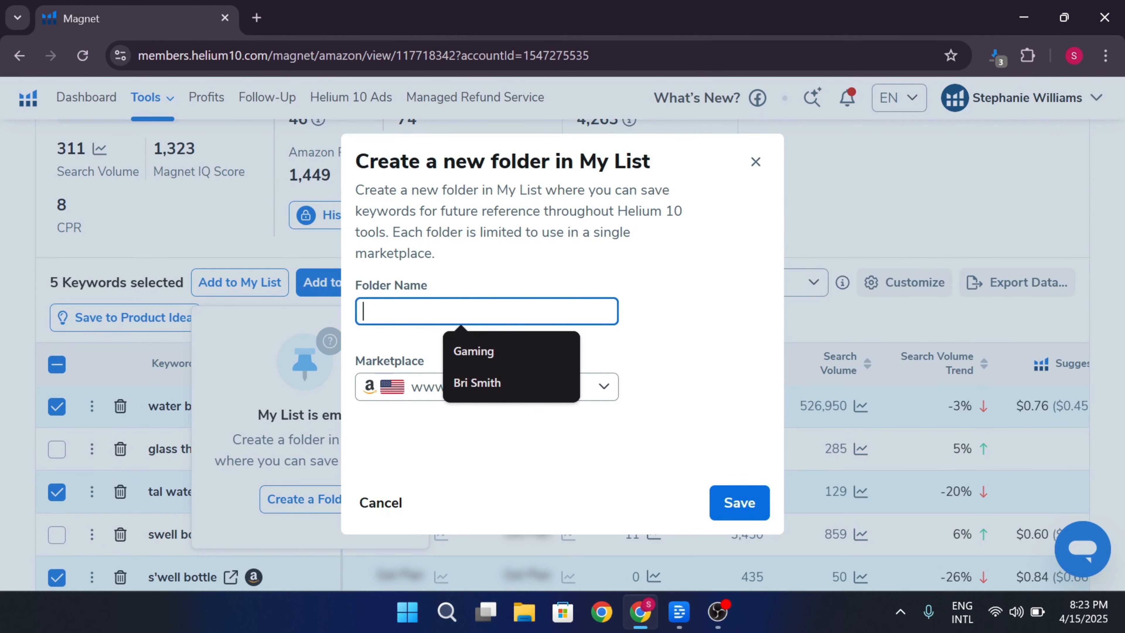
{"action": "type", "text": "W"}
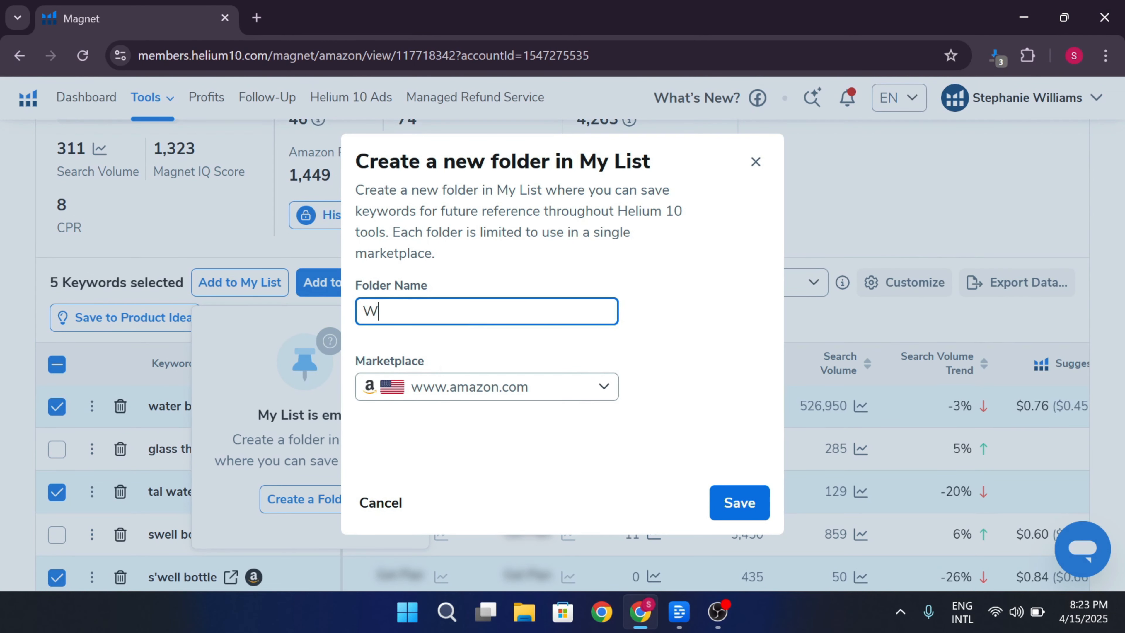
{"action": "type", "text": "ooden water "}
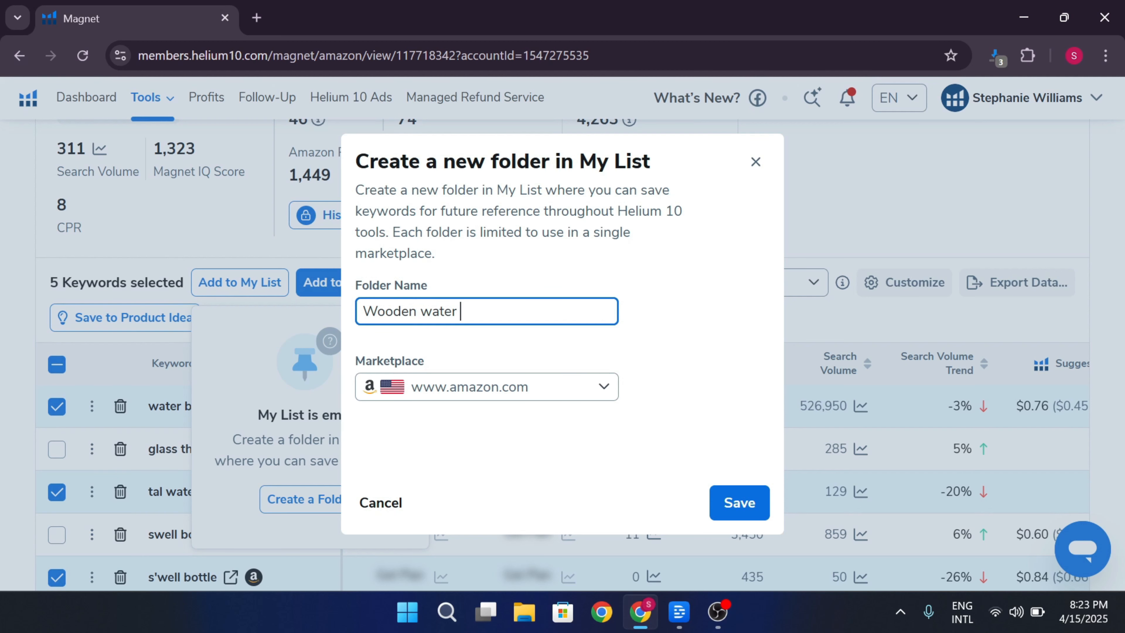
{"action": "type", "text": "bottle"}
{"action": "left_click", "coordinate": [740, 502]}
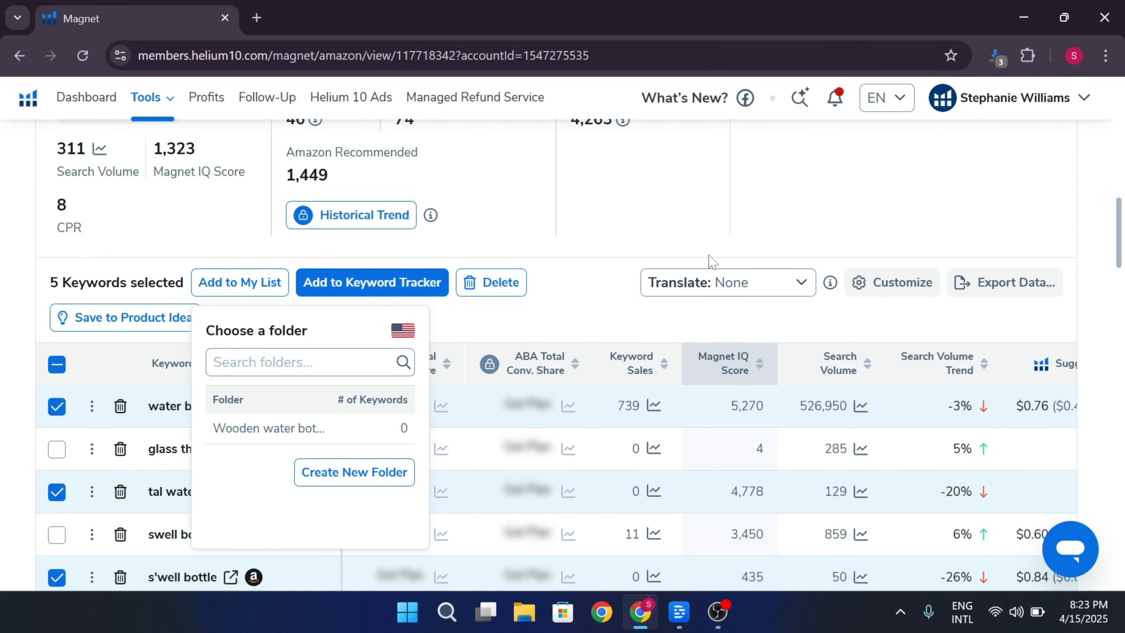
- Leave the Magnet results and return to the Helium 10 dashboard
{"action": "scroll", "coordinate": [615, 239], "scroll_direction": "up", "scroll_amount": 15}
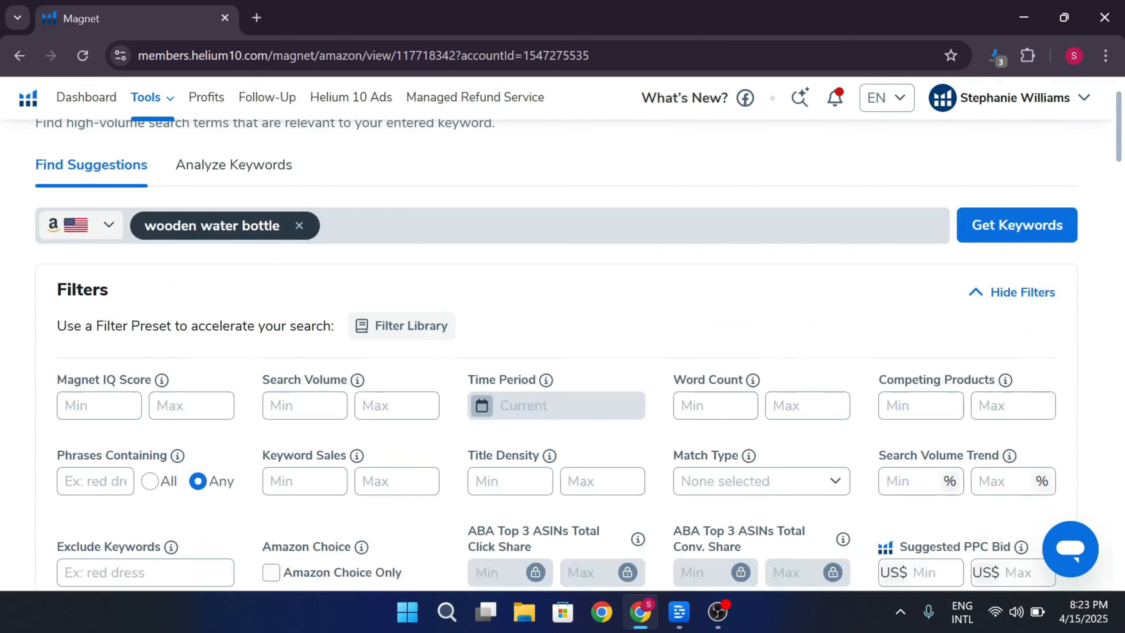
{"action": "scroll", "coordinate": [672, 269], "scroll_direction": "up", "scroll_amount": 3}
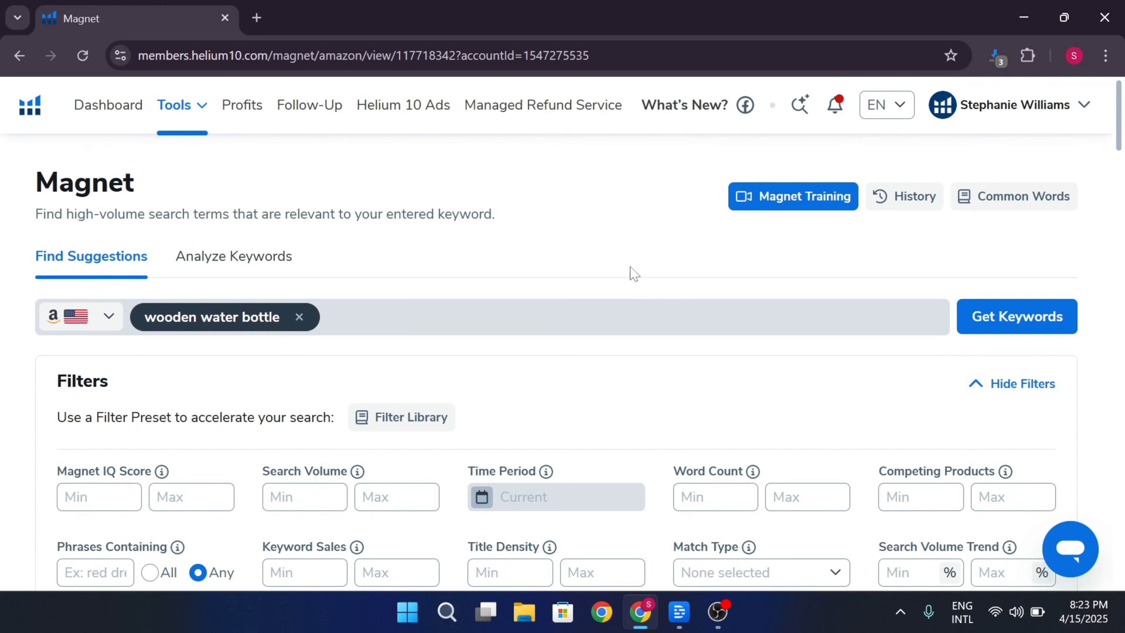
{"action": "left_click", "coordinate": [102, 106]}
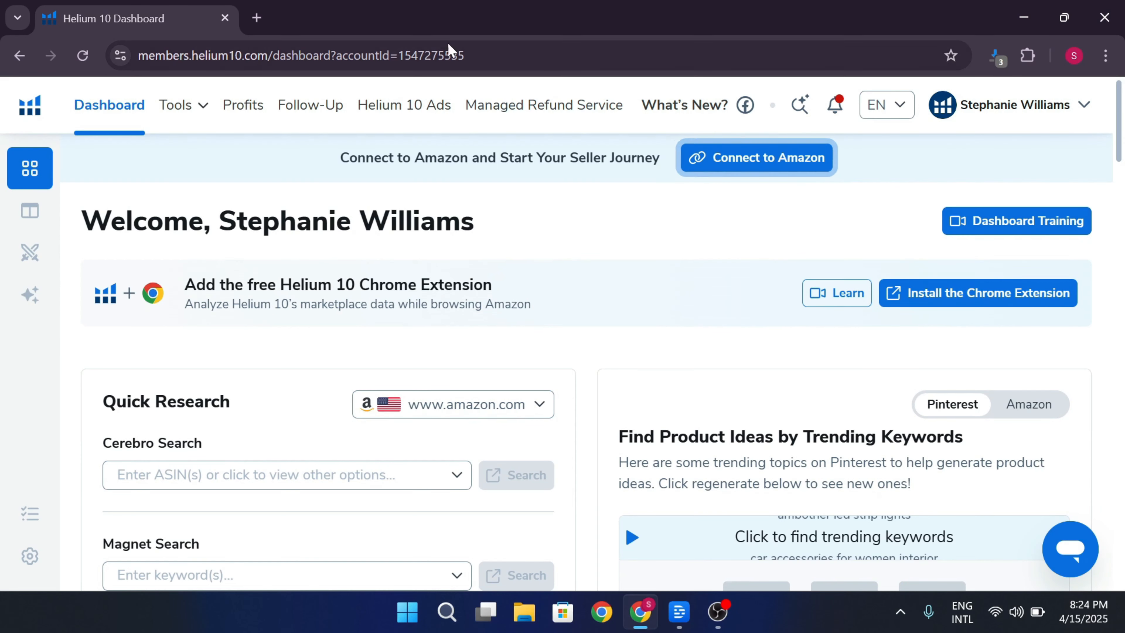
- Find Amazon through a Google search for "amazon" in a new browser tab and open amazon.com
{"action": "left_click", "coordinate": [256, 18]}
{"action": "type", "text": "goog"}
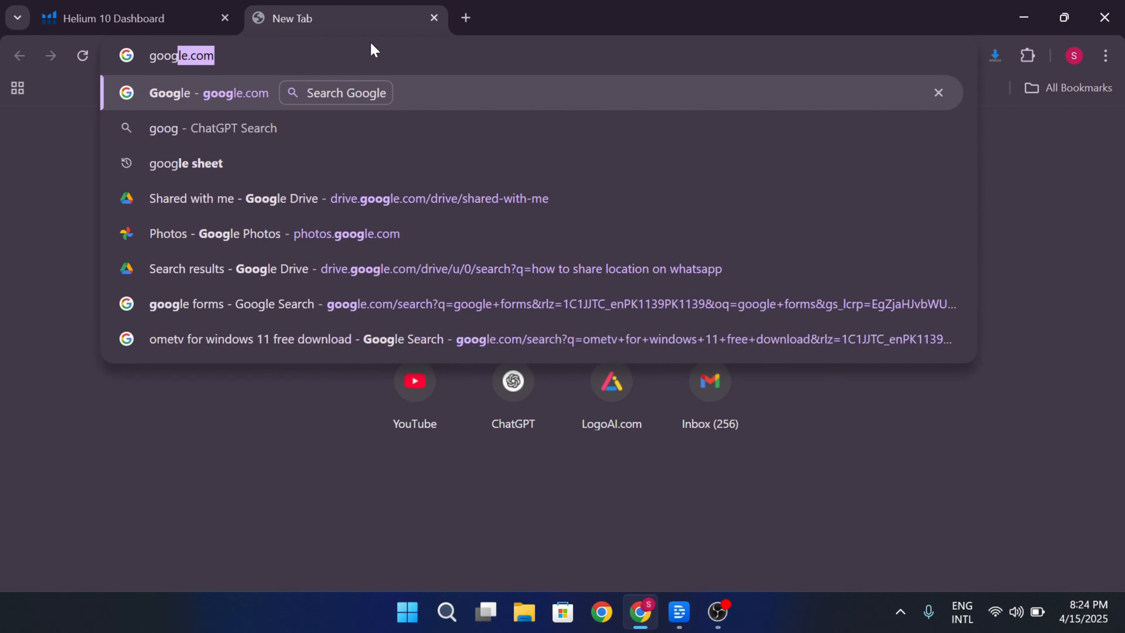
{"action": "key", "text": "Return"}
{"action": "type", "text": "M"}
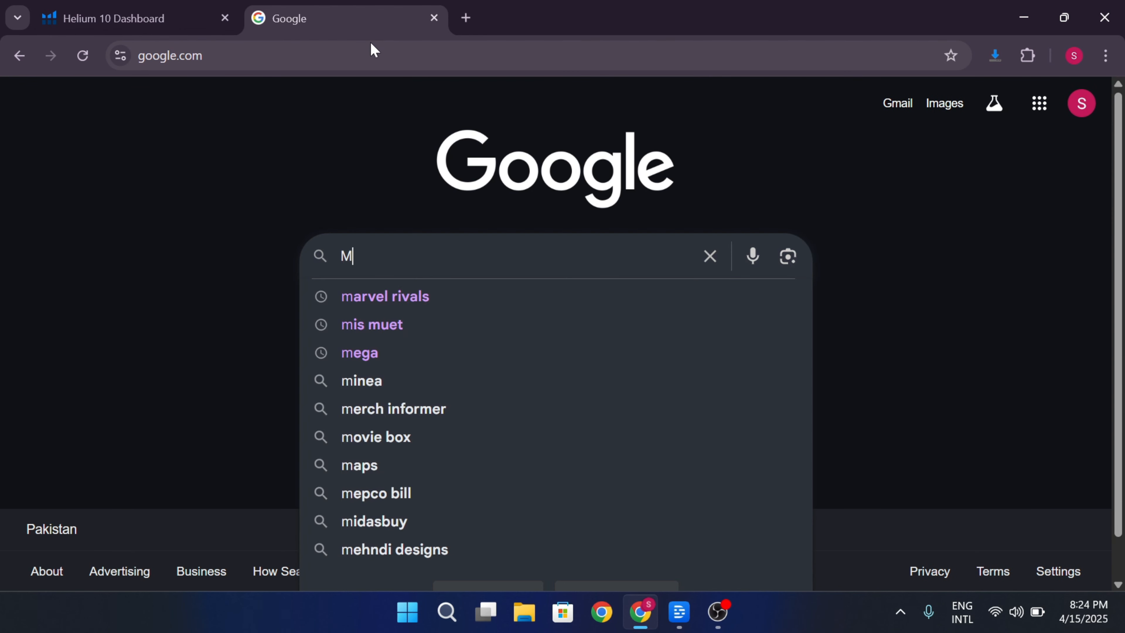
{"action": "key", "text": "BackSpace"}
{"action": "type", "text": "amazon"}
{"action": "key", "text": "Return"}
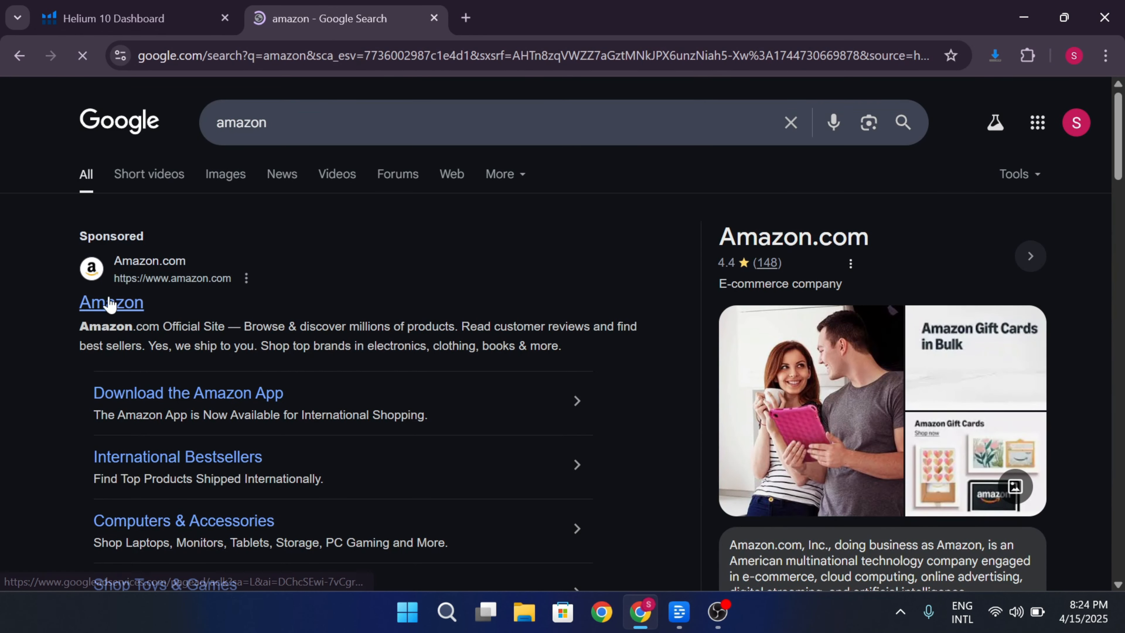
{"action": "left_click", "coordinate": [111, 302]}
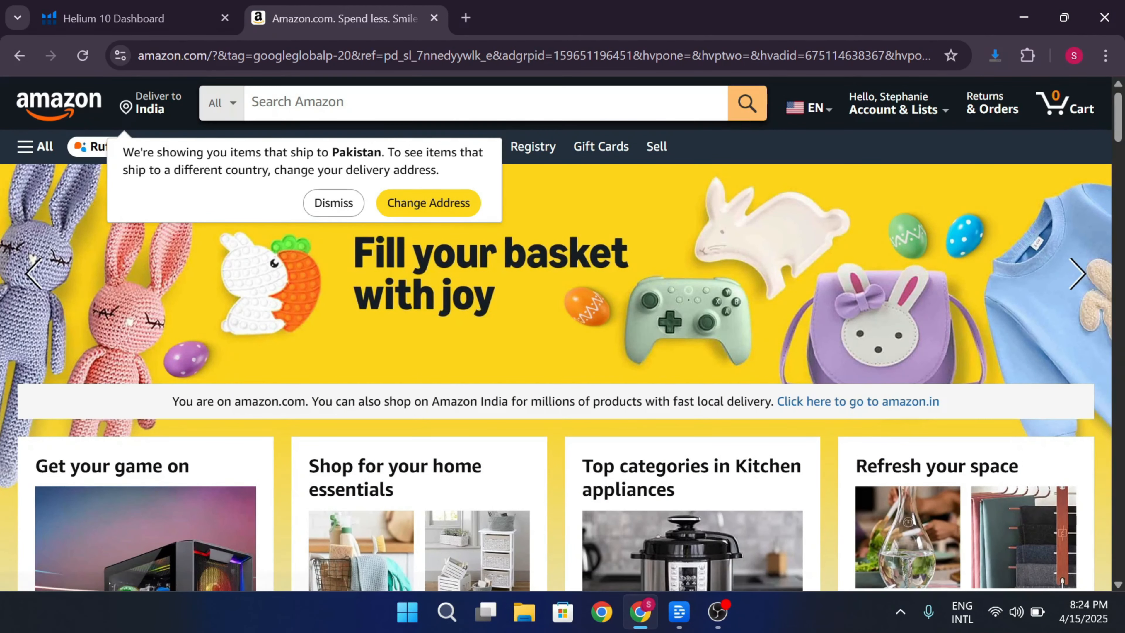
- Search Amazon for "wooden water bottle"
{"action": "left_click", "coordinate": [382, 103]}
{"action": "type", "text": "w"}
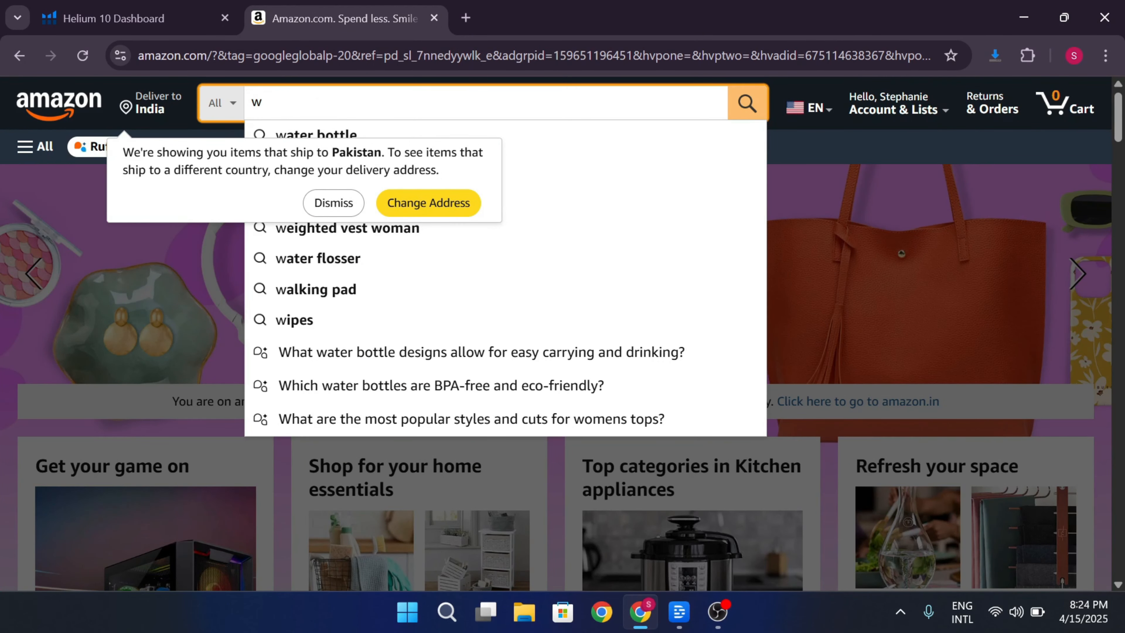
{"action": "type", "text": "ooden water bottle"}
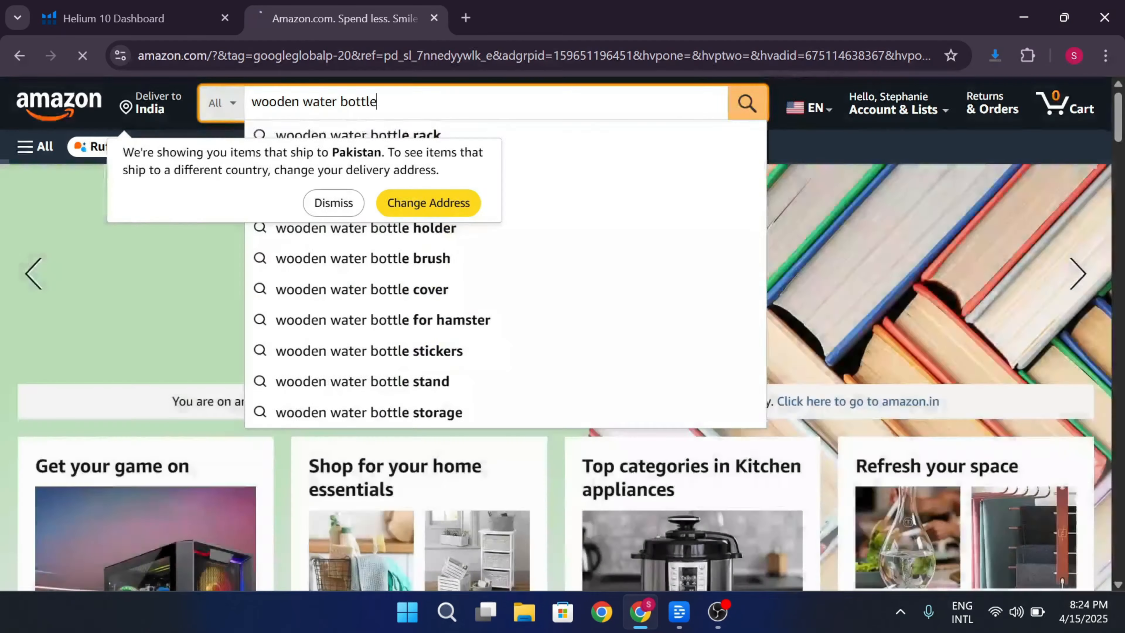
{"action": "key", "text": "Return"}
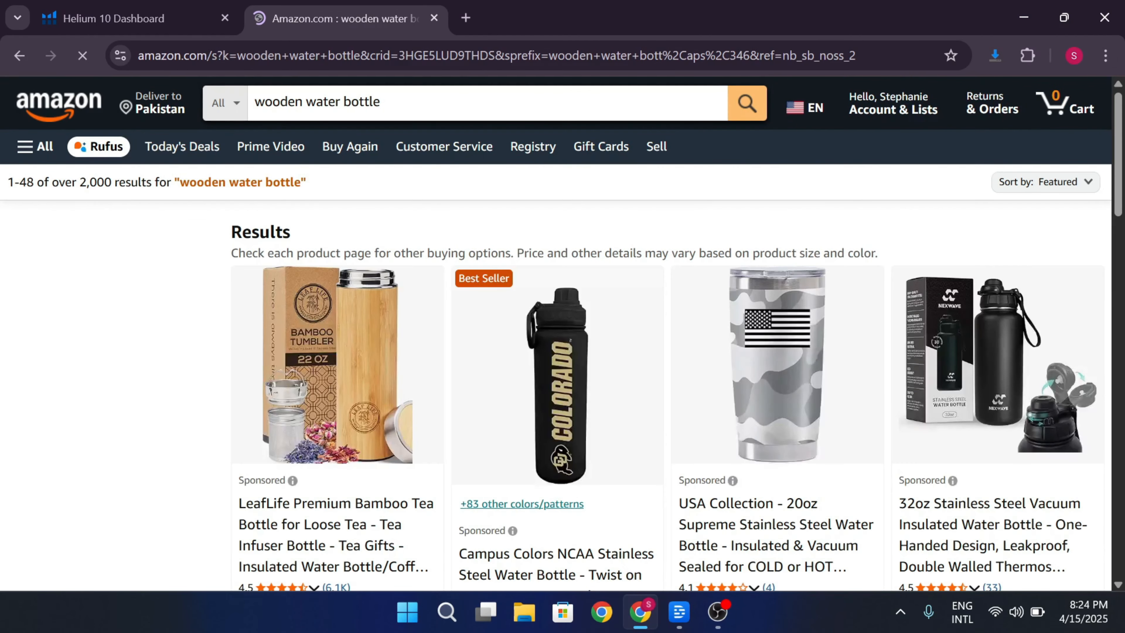
- Browse the wooden water bottle results and open the S'well 17oz Teakwood bottle and several other listings in separate tabs
{"action": "scroll", "coordinate": [648, 221], "scroll_direction": "down", "scroll_amount": 2}
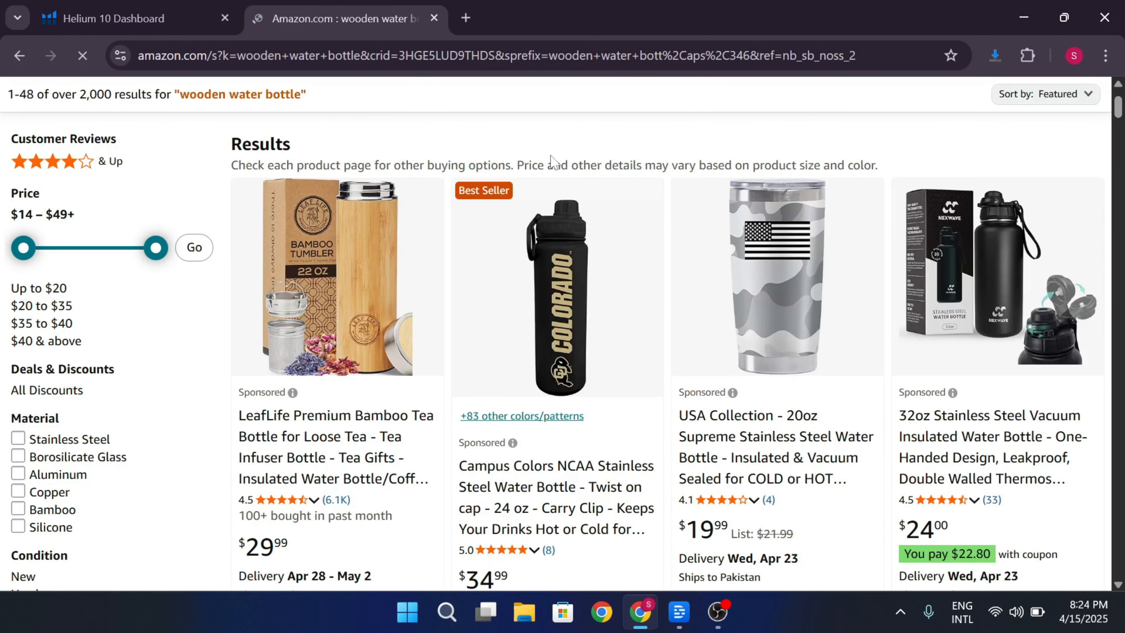
{"action": "scroll", "coordinate": [1063, 140], "scroll_direction": "down", "scroll_amount": 3}
{"action": "scroll", "coordinate": [1066, 133], "scroll_direction": "down", "scroll_amount": 7}
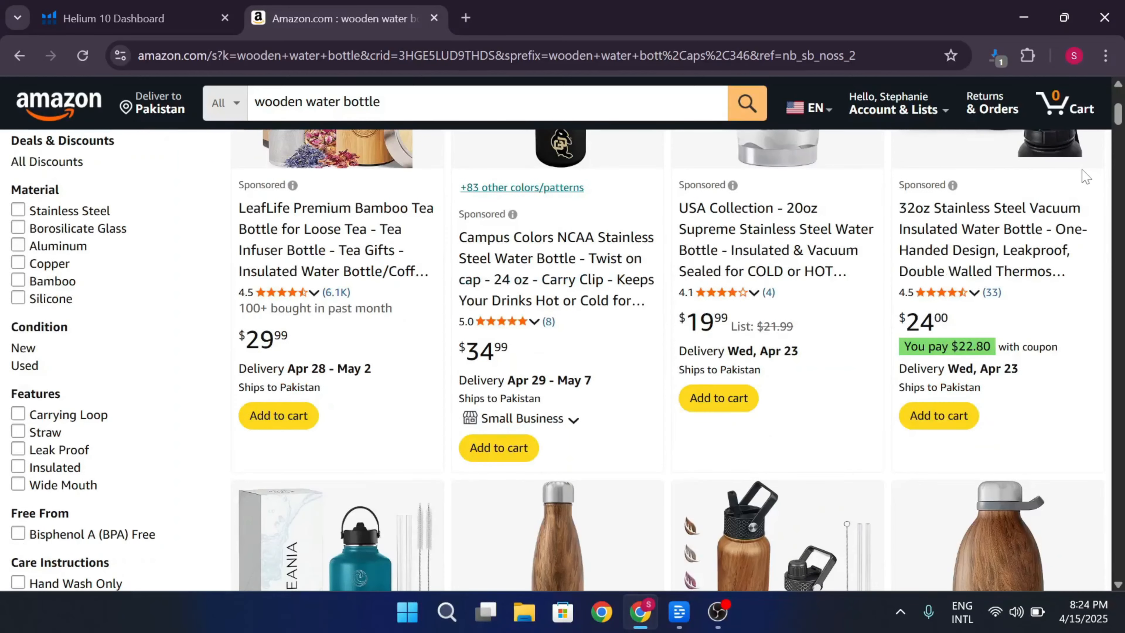
{"action": "scroll", "coordinate": [1067, 188], "scroll_direction": "down", "scroll_amount": 2}
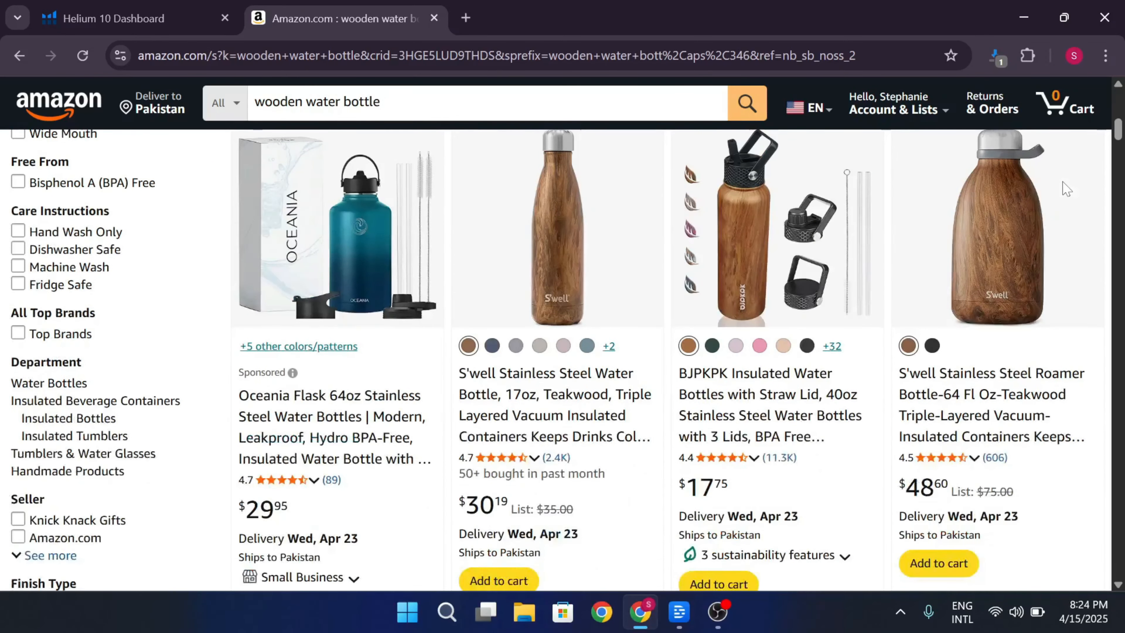
{"action": "scroll", "coordinate": [551, 231], "scroll_direction": "down", "scroll_amount": 4}
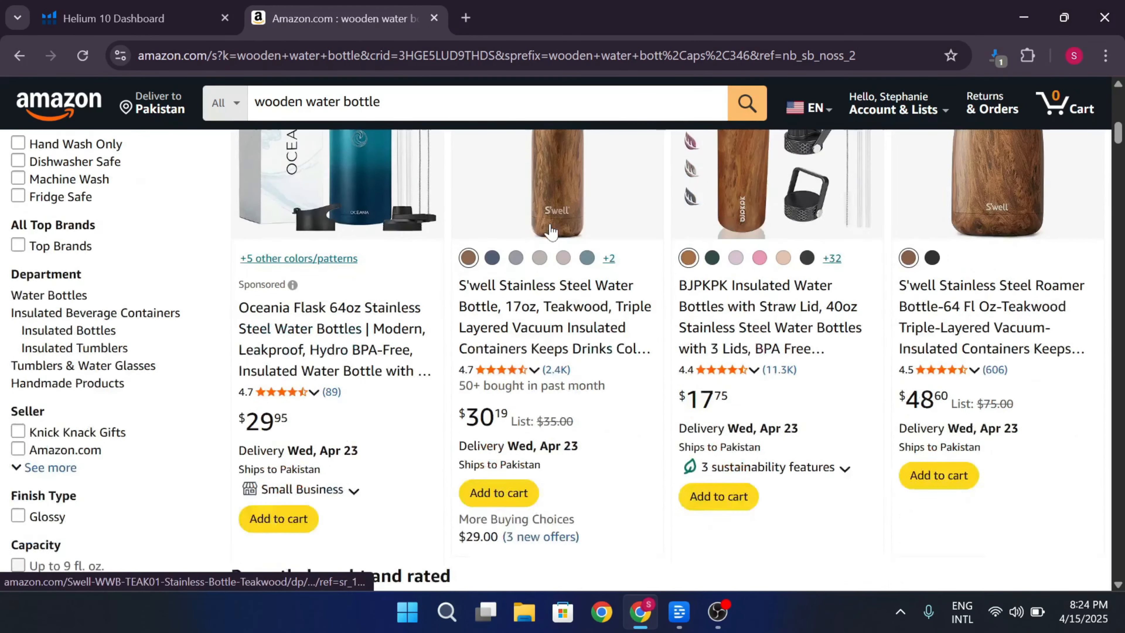
{"action": "scroll", "coordinate": [552, 231], "scroll_direction": "up", "scroll_amount": 5}
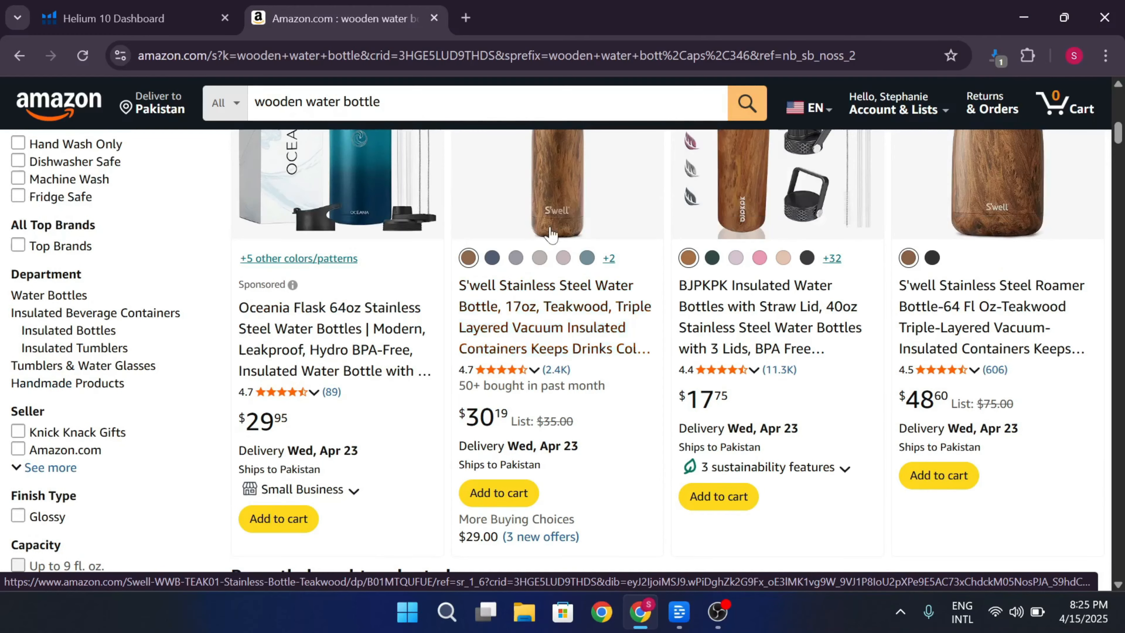
{"action": "scroll", "coordinate": [554, 232], "scroll_direction": "up", "scroll_amount": 3}
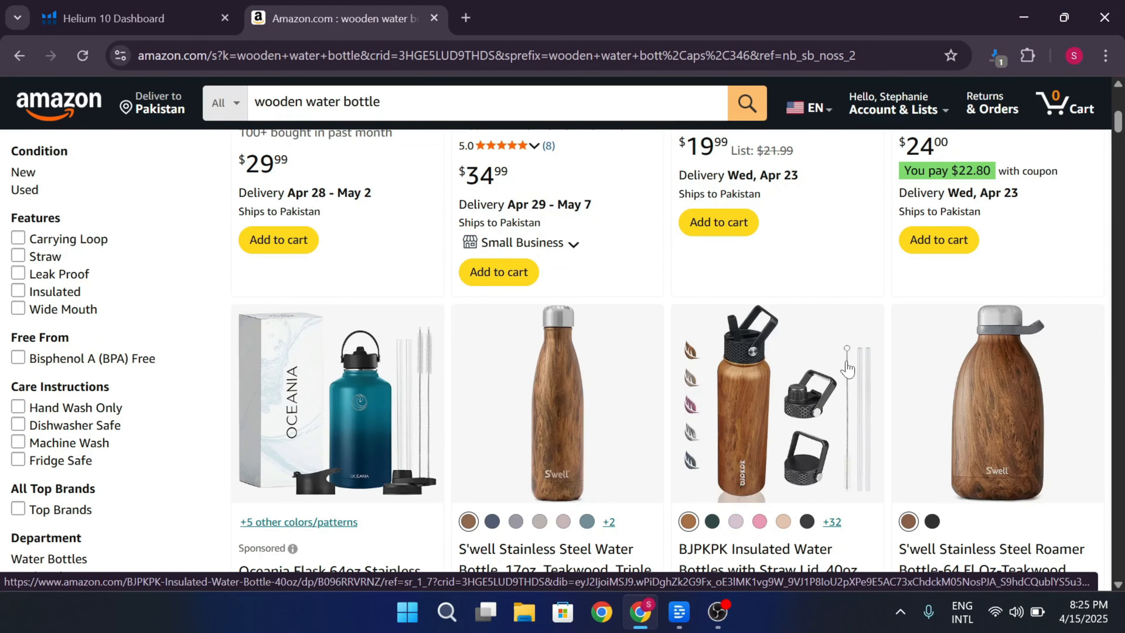
{"action": "scroll", "coordinate": [1015, 376], "scroll_direction": "down", "scroll_amount": 4}
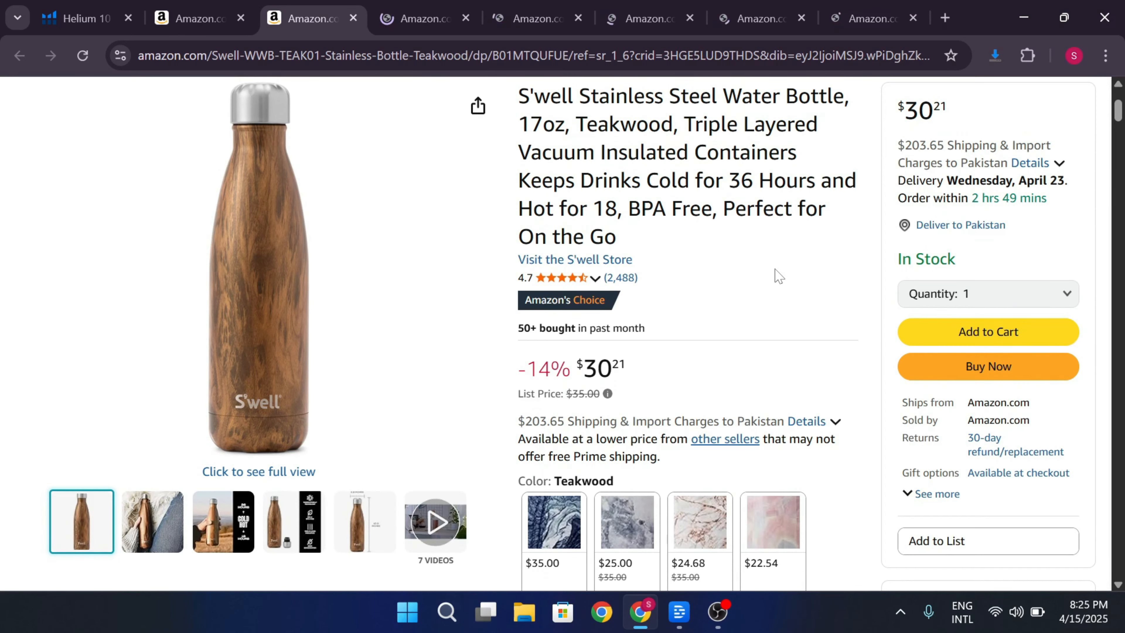
- Select the S'well bottle's ASIN, B01MTQUFUE, in its product information and switch to the Word document listing the competitor ASINs
{"action": "scroll", "coordinate": [774, 272], "scroll_direction": "down", "scroll_amount": 1}
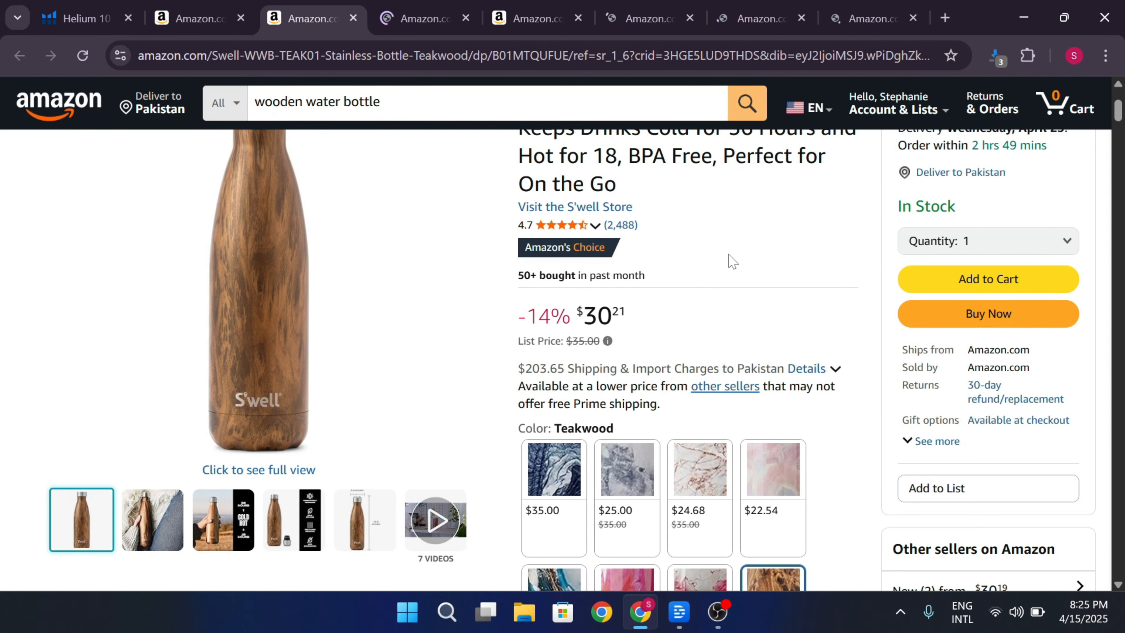
{"action": "scroll", "coordinate": [731, 271], "scroll_direction": "down", "scroll_amount": 5}
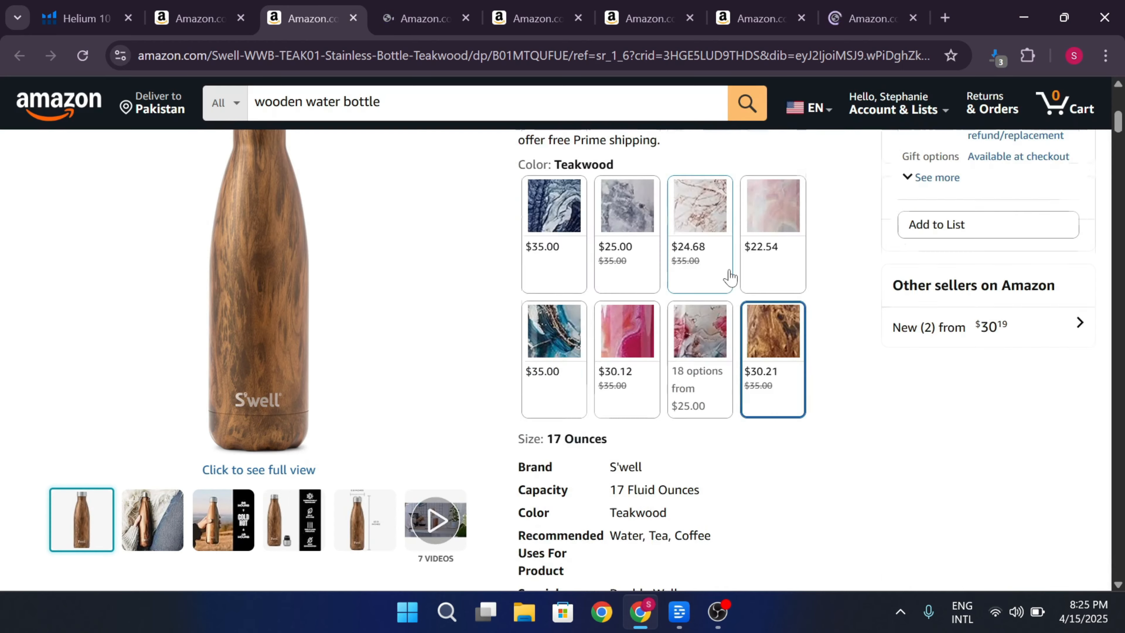
{"action": "scroll", "coordinate": [730, 277], "scroll_direction": "down", "scroll_amount": 20}
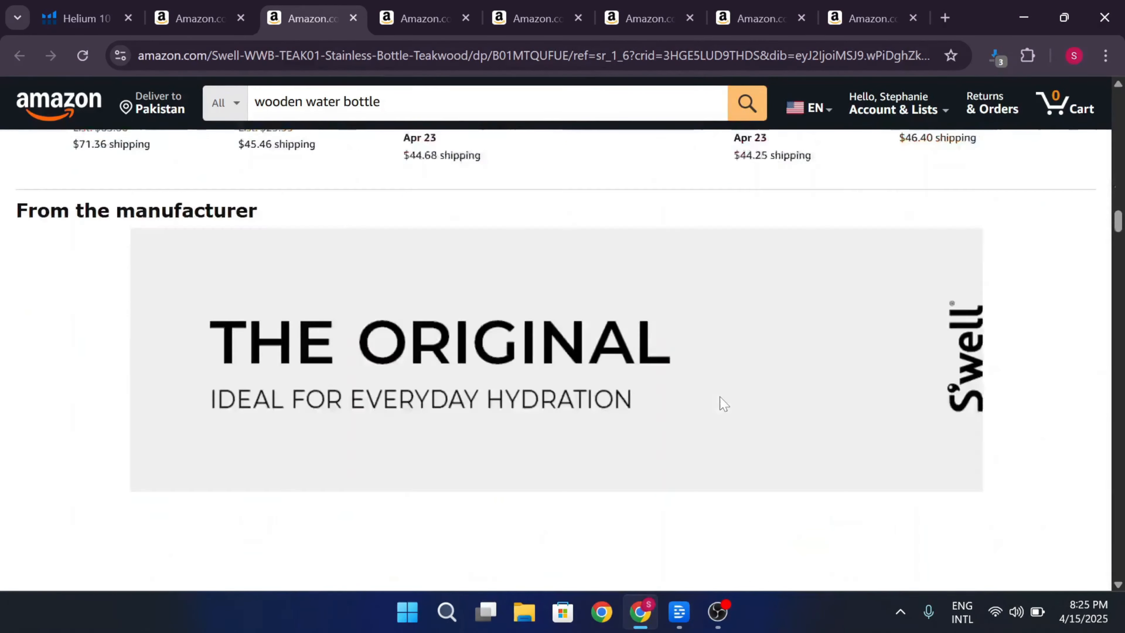
{"action": "scroll", "coordinate": [724, 404], "scroll_direction": "down", "scroll_amount": 20}
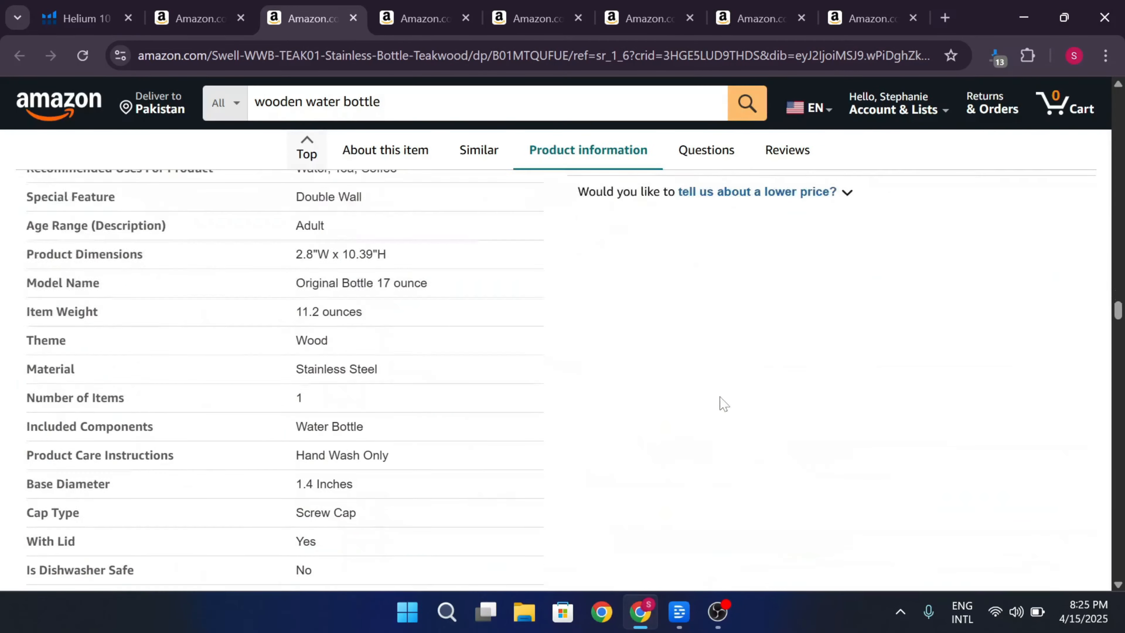
{"action": "scroll", "coordinate": [724, 404], "scroll_direction": "down", "scroll_amount": 8}
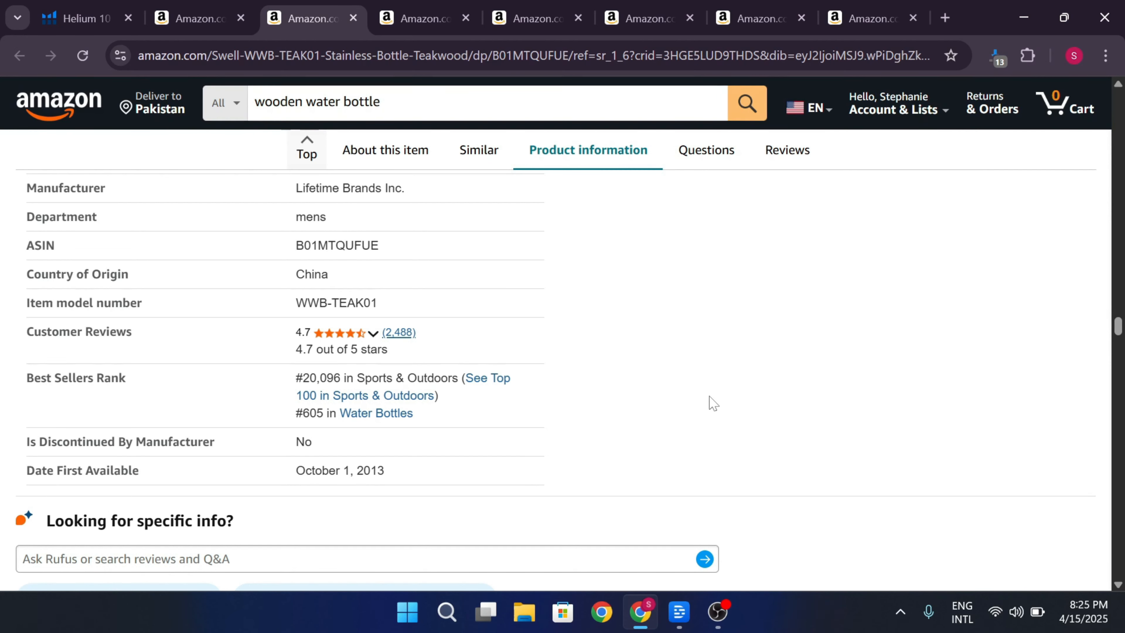
{"action": "left_click_drag", "start_coordinate": [380, 246], "coordinate": [296, 246]}
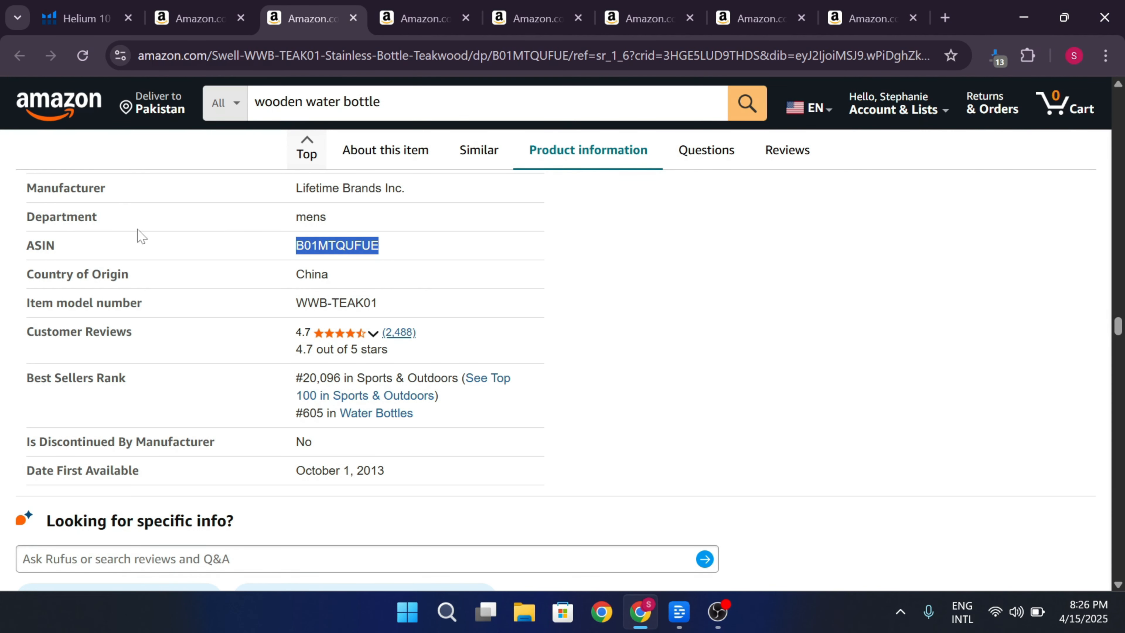
{"action": "key", "text": "alt+Tab"}
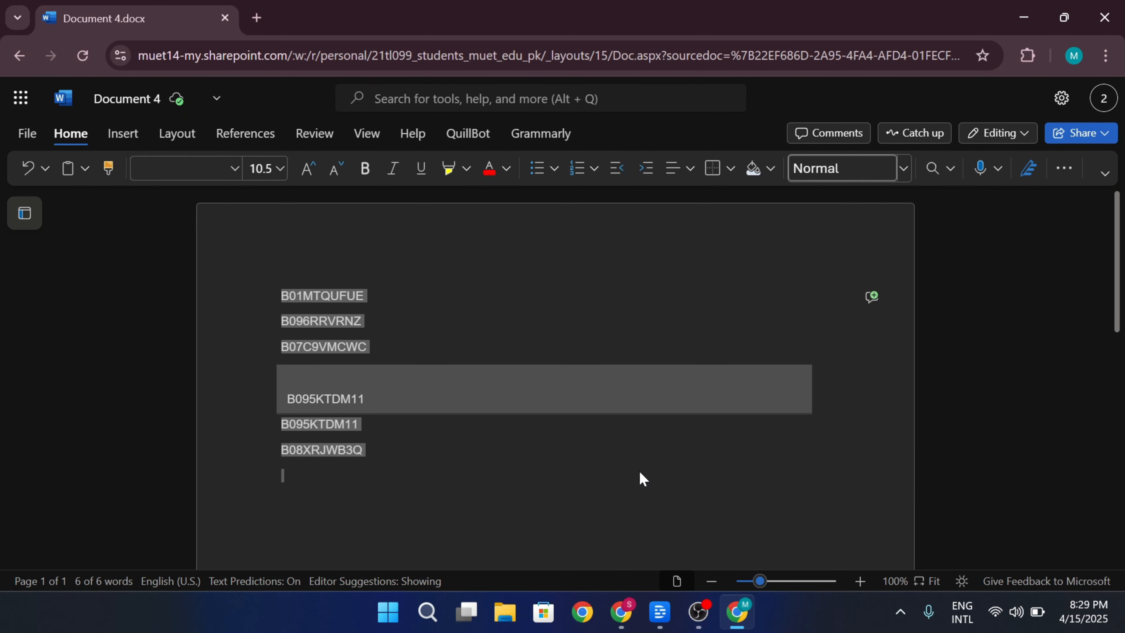
- Return to the Amazon browser window and close the search results and all product listing tabs, keeping Helium 10 open
{"action": "left_click", "coordinate": [621, 612]}
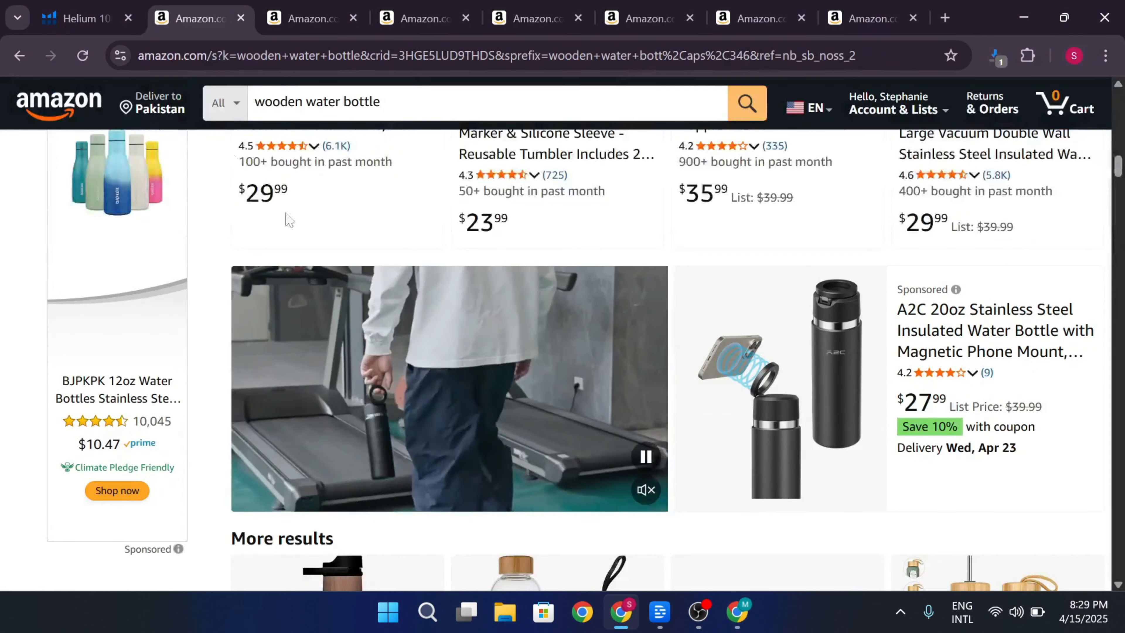
{"action": "left_click", "coordinate": [240, 17]}
{"action": "left_click", "coordinate": [240, 17]}
{"action": "left_click", "coordinate": [239, 17]}
{"action": "left_click", "coordinate": [240, 16]}
{"action": "left_click", "coordinate": [239, 17]}
{"action": "left_click", "coordinate": [240, 17]}
{"action": "left_click", "coordinate": [239, 17]}
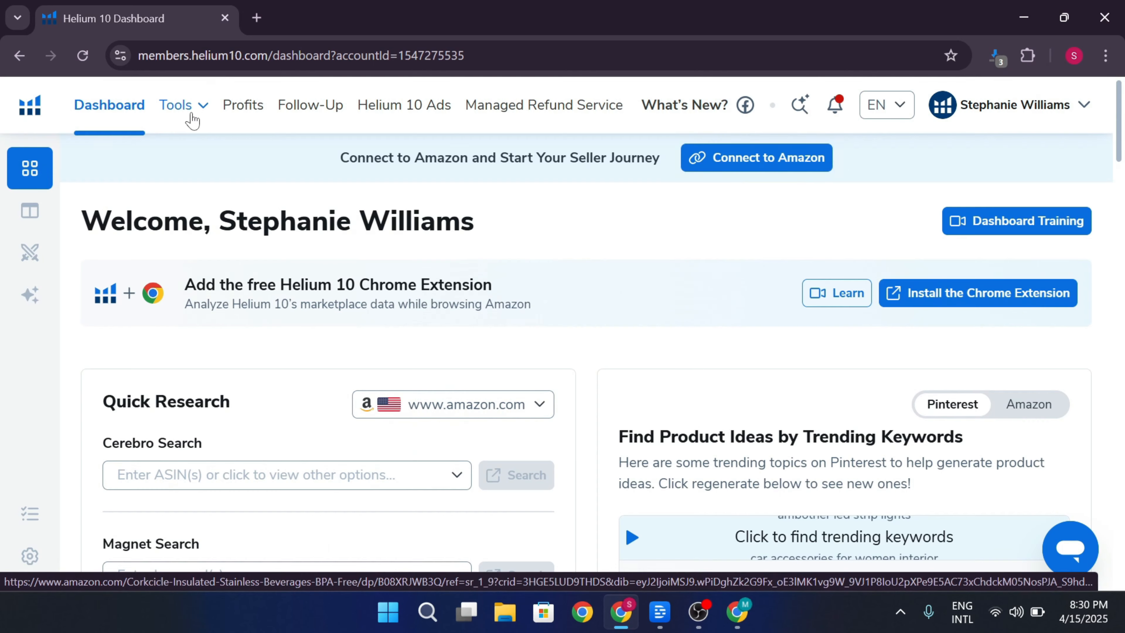
{"action": "left_click", "coordinate": [192, 114]}
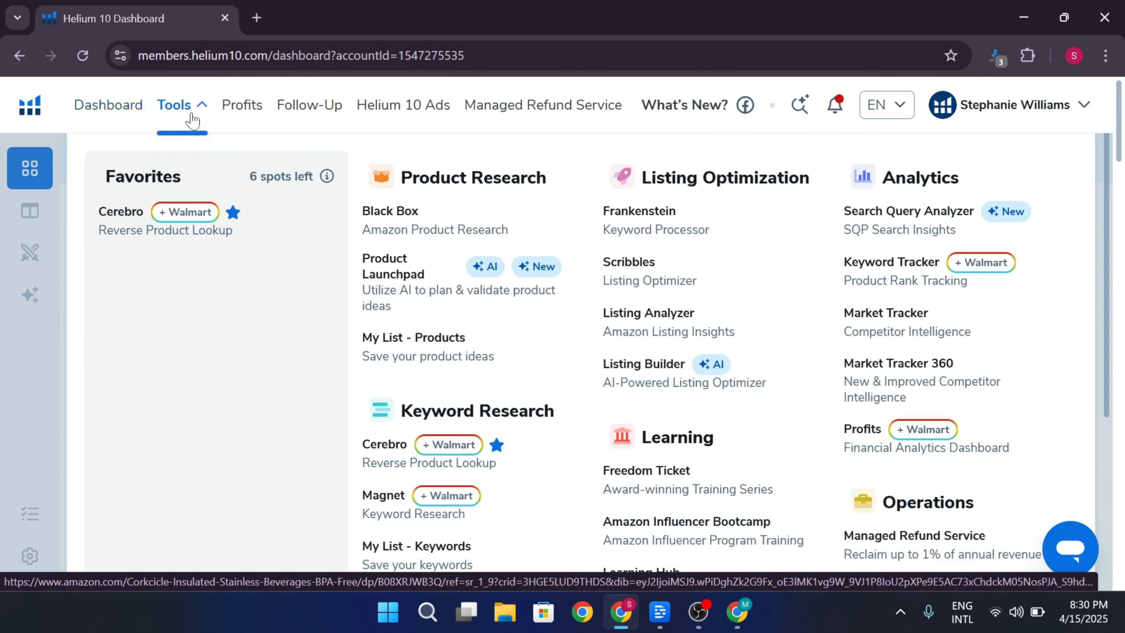
{"action": "left_click", "coordinate": [388, 449]}
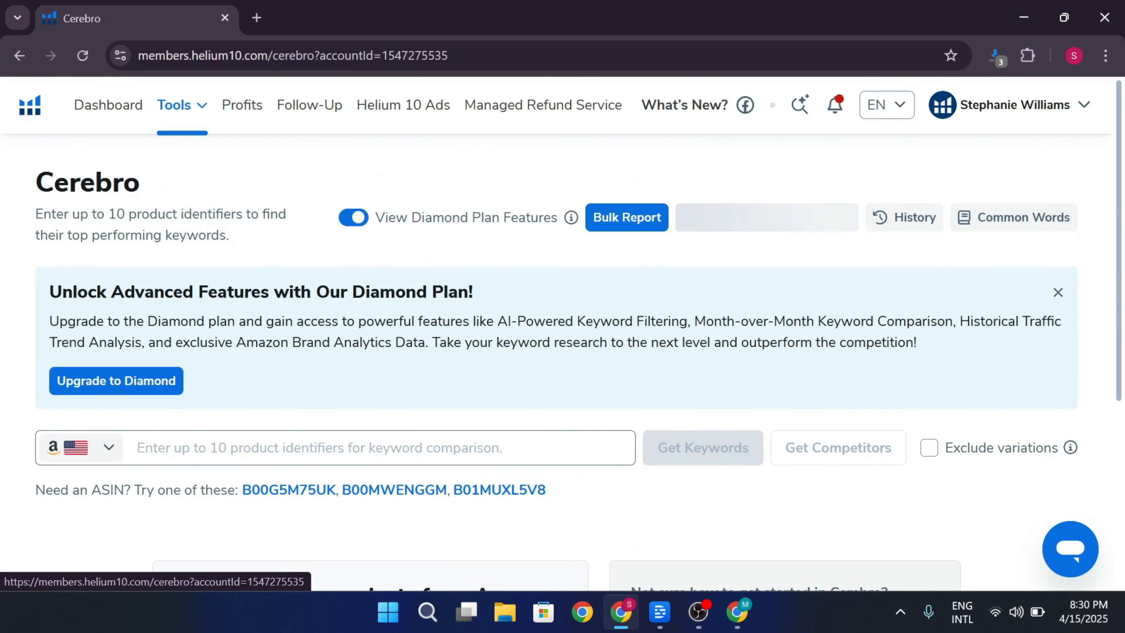
{"action": "scroll", "coordinate": [410, 389], "scroll_direction": "down", "scroll_amount": 2}
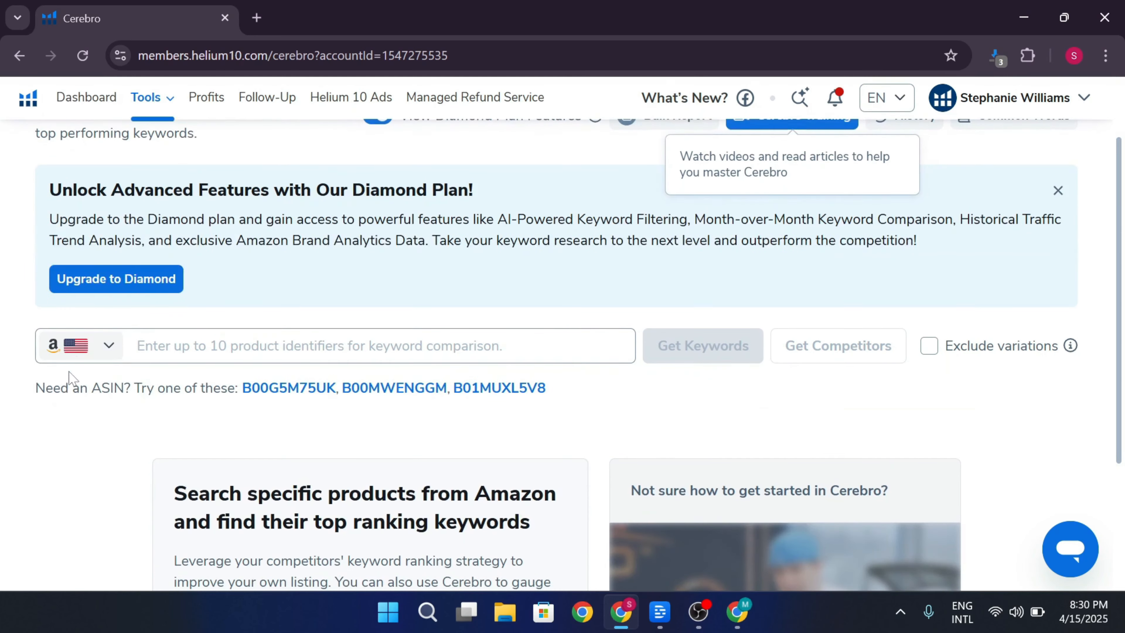
{"action": "left_click", "coordinate": [83, 350]}
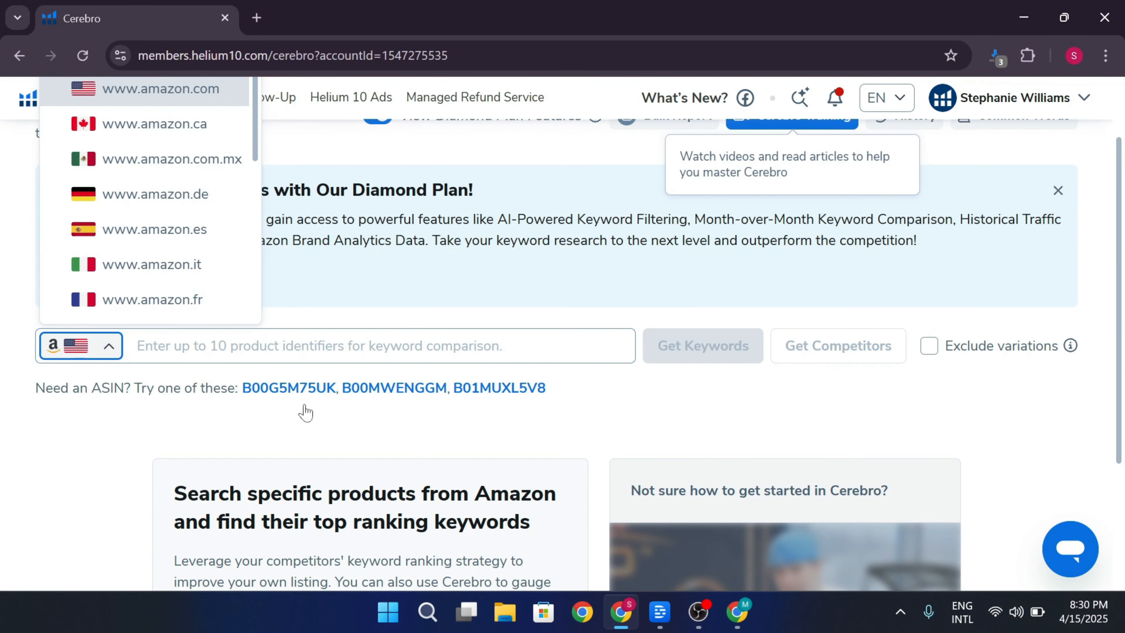
{"action": "left_click", "coordinate": [278, 426]}
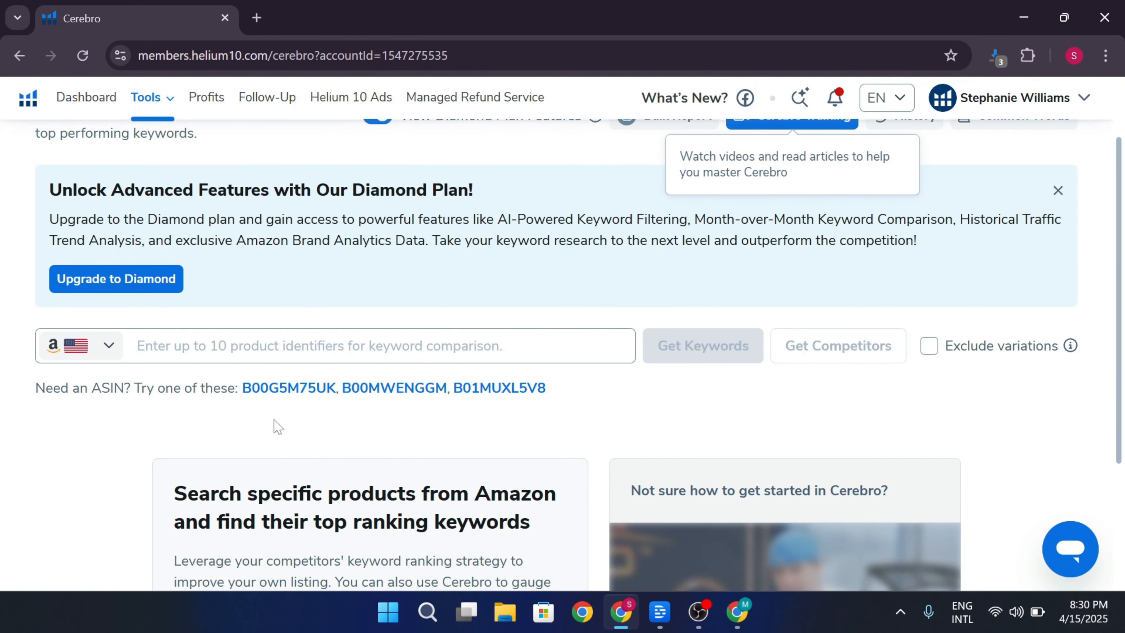
- Get keywords in Cerebro for ASINs B01MTQUFUE, B096RRVRNZ, B07C9VMCWC, B095KTDM11 and B08XRJWB3Q
{"action": "left_click", "coordinate": [377, 346]}
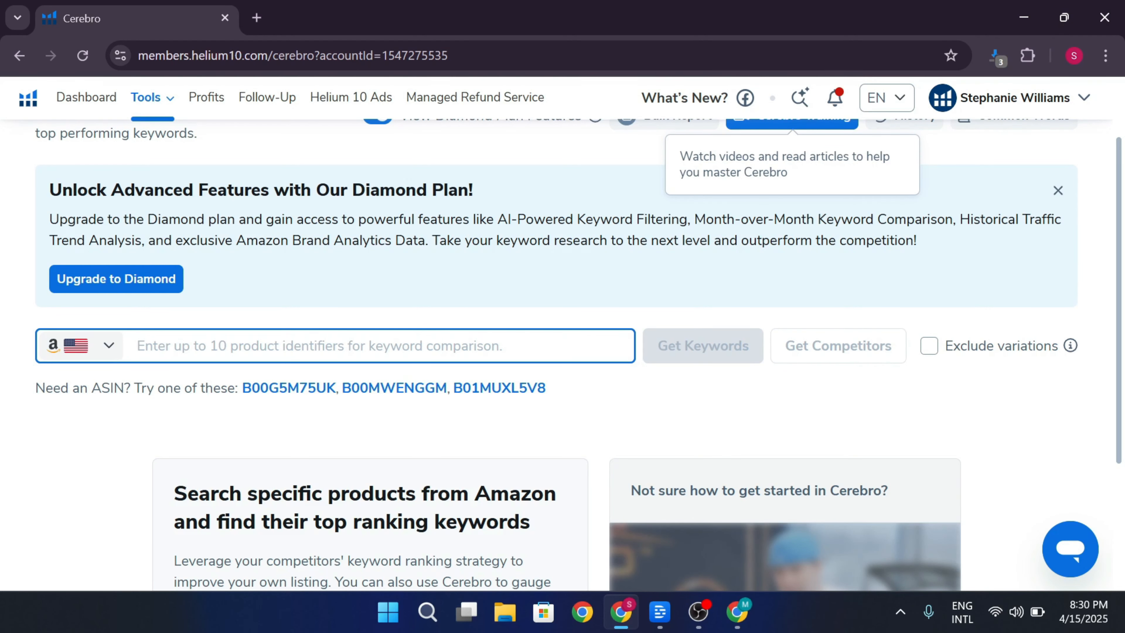
{"action": "type", "text": "B01MTQUFUE B096RRVRNZ B07C9VMCWC B095KTDM11 B08XRJWB3Q"}
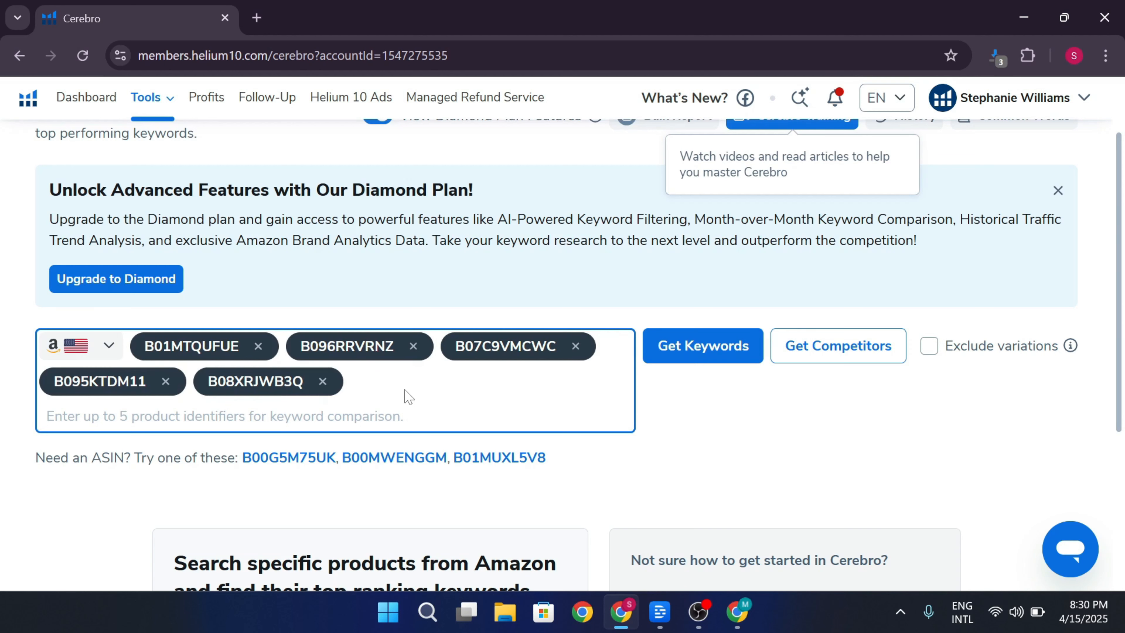
{"action": "left_click", "coordinate": [677, 347]}
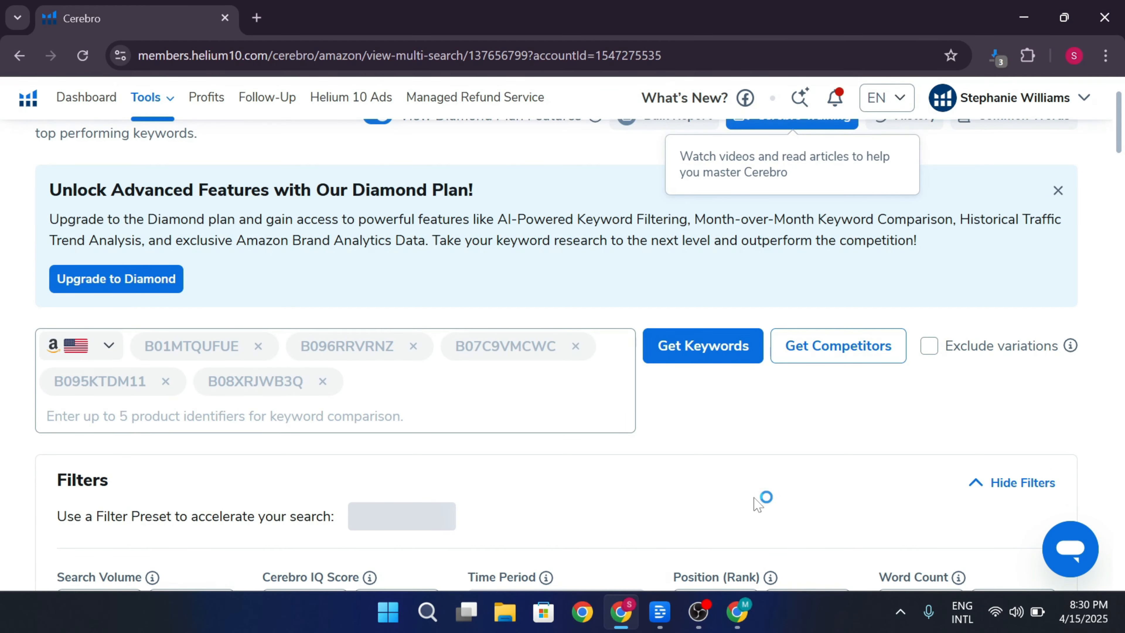
- Examine the multi-product keyword summary and the list of keyword phrases with their sales, Cerebro IQ scores, search volumes and trends
{"action": "scroll", "coordinate": [762, 500], "scroll_direction": "down", "scroll_amount": 15}
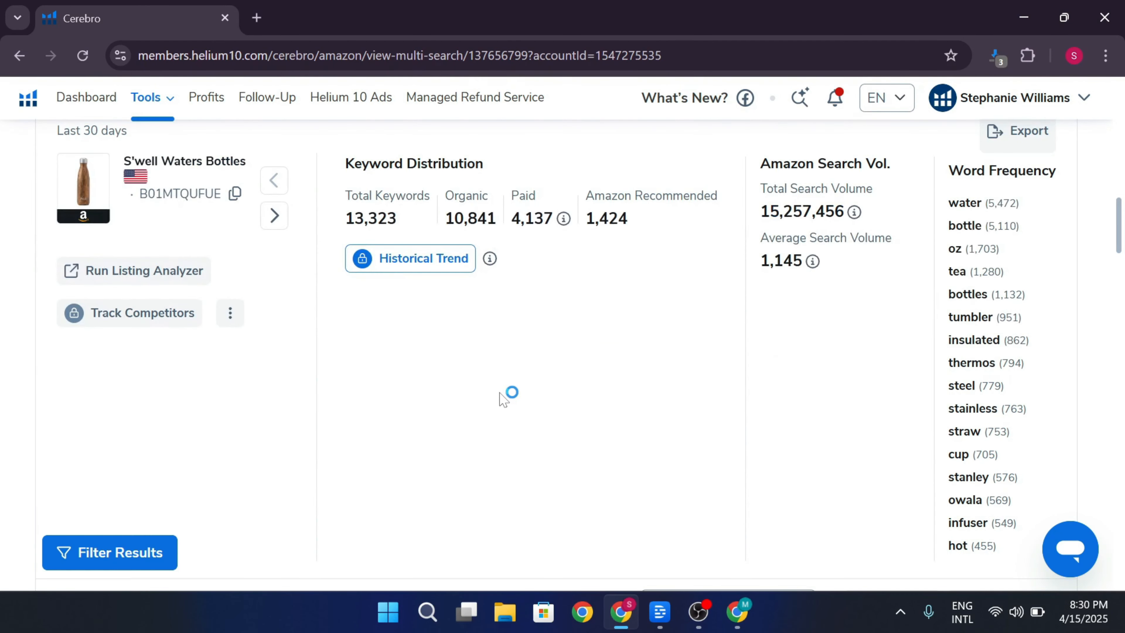
{"action": "scroll", "coordinate": [629, 346], "scroll_direction": "up", "scroll_amount": 2}
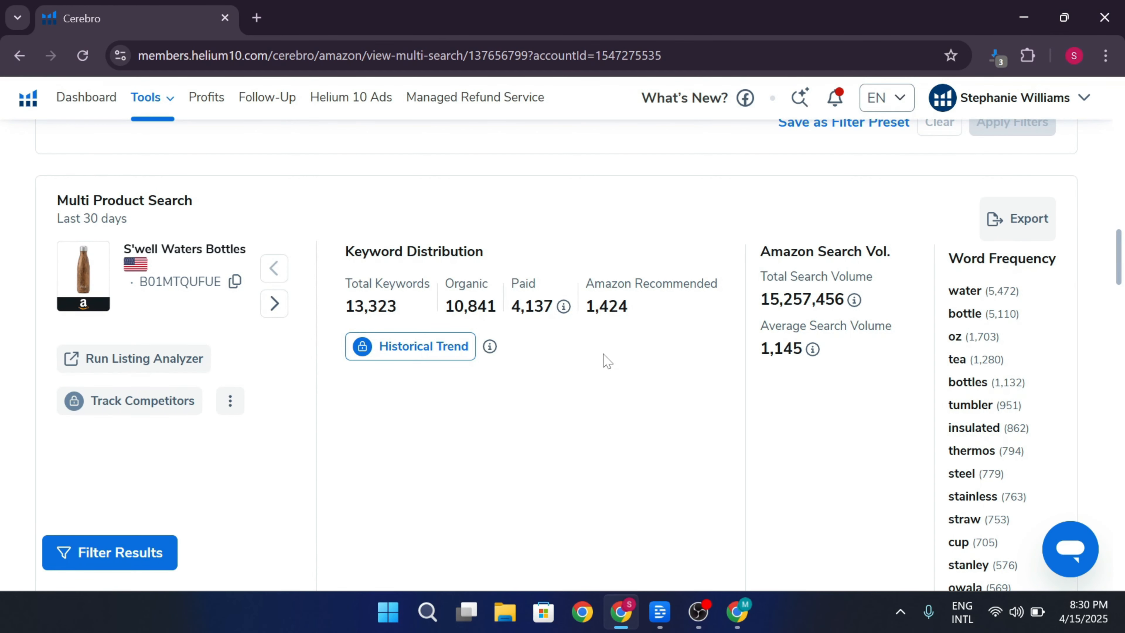
{"action": "scroll", "coordinate": [548, 402], "scroll_direction": "down", "scroll_amount": 15}
{"action": "scroll", "coordinate": [502, 403], "scroll_direction": "up", "scroll_amount": 6}
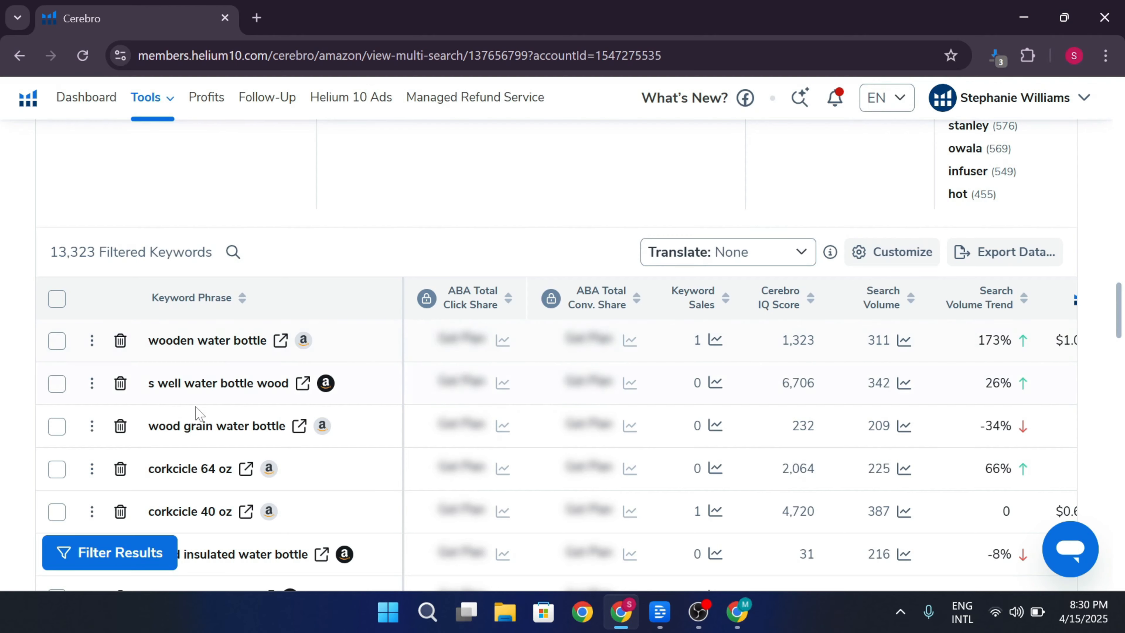
{"action": "scroll", "coordinate": [276, 492], "scroll_direction": "down", "scroll_amount": 2}
{"action": "scroll", "coordinate": [238, 293], "scroll_direction": "down", "scroll_amount": 10}
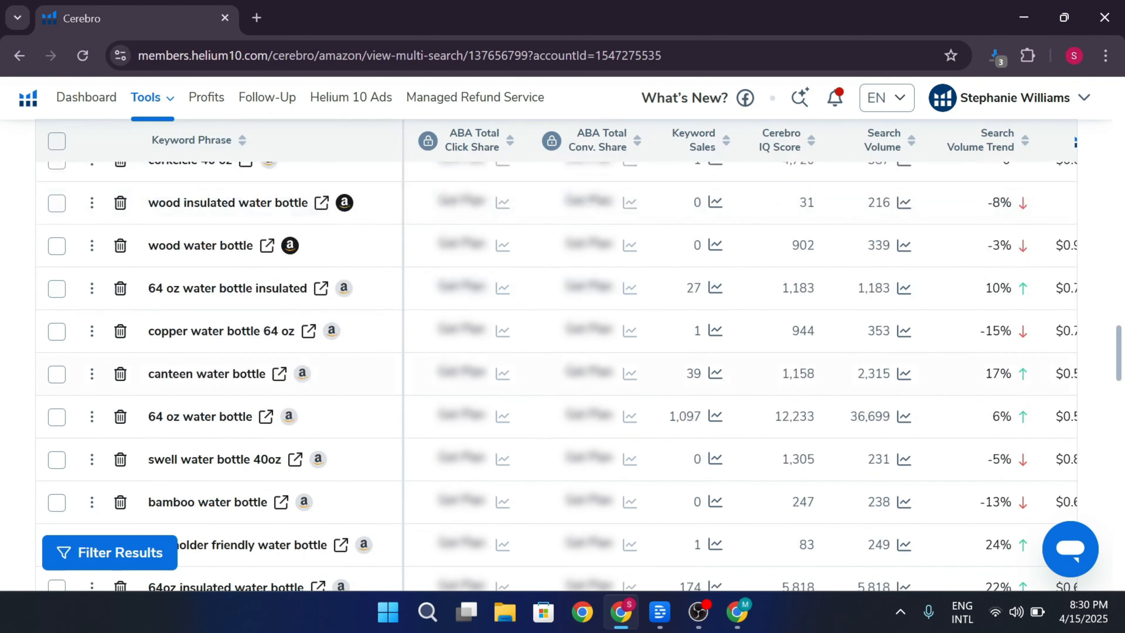
{"action": "scroll", "coordinate": [231, 387], "scroll_direction": "down", "scroll_amount": 5}
{"action": "scroll", "coordinate": [230, 386], "scroll_direction": "up", "scroll_amount": 15}
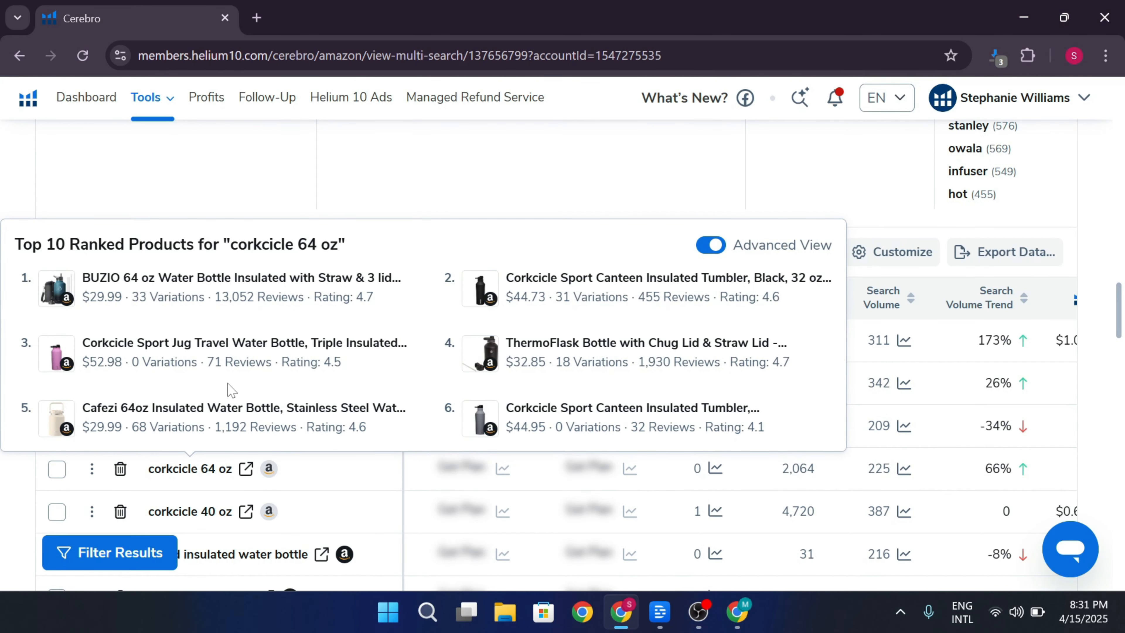
{"action": "scroll", "coordinate": [678, 389], "scroll_direction": "down", "scroll_amount": 2}
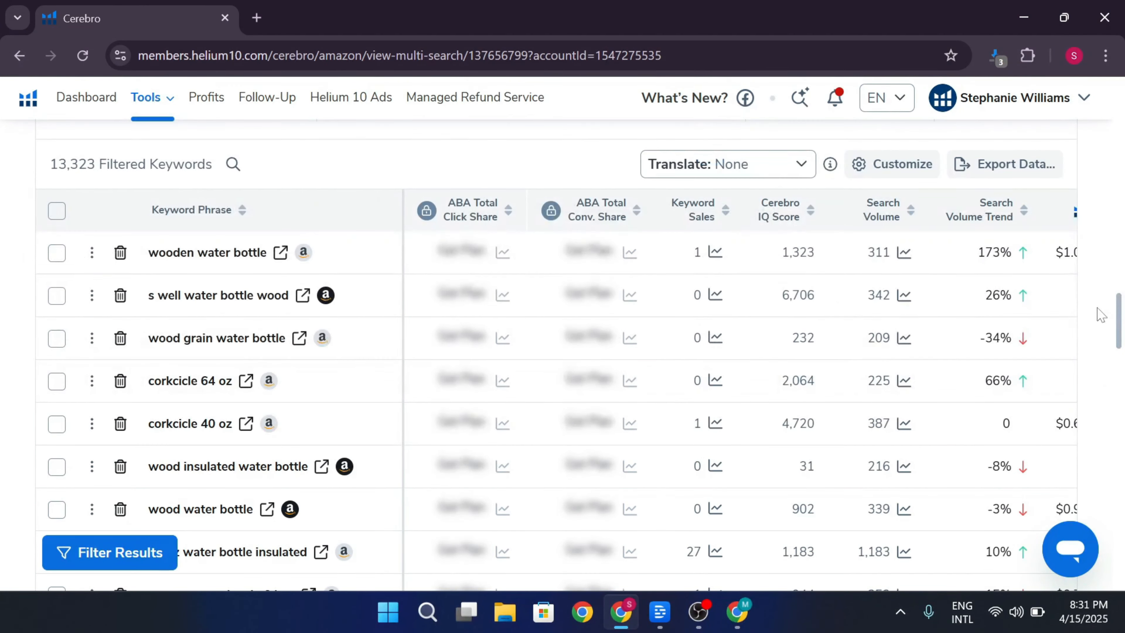
{"action": "scroll", "coordinate": [1101, 315], "scroll_direction": "down", "scroll_amount": 4}
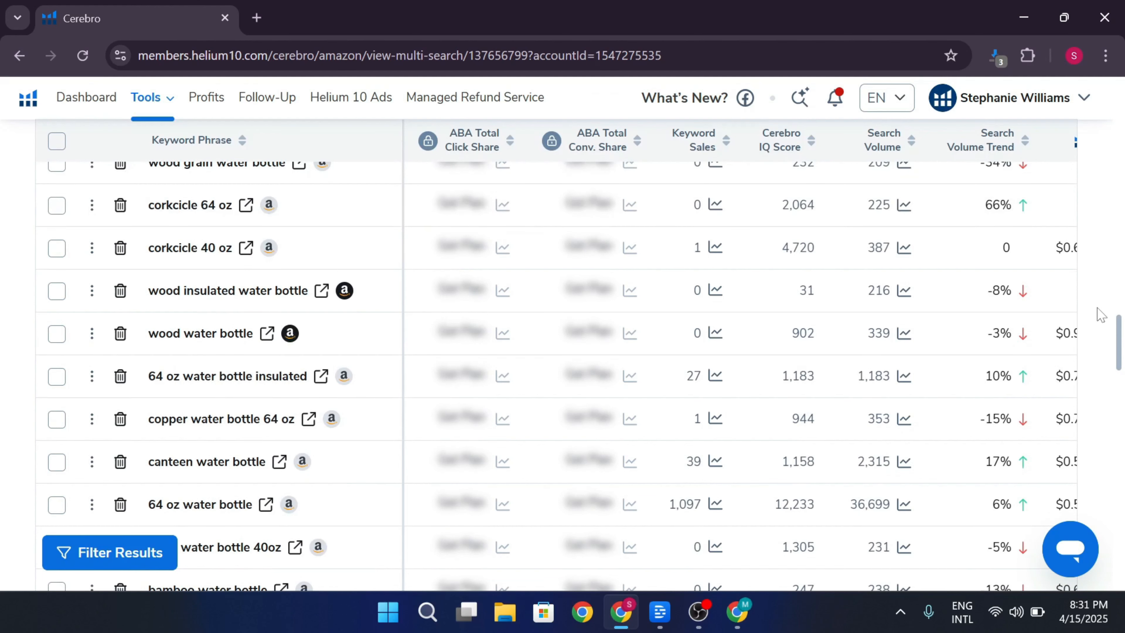
{"action": "scroll", "coordinate": [1100, 315], "scroll_direction": "up", "scroll_amount": 4}
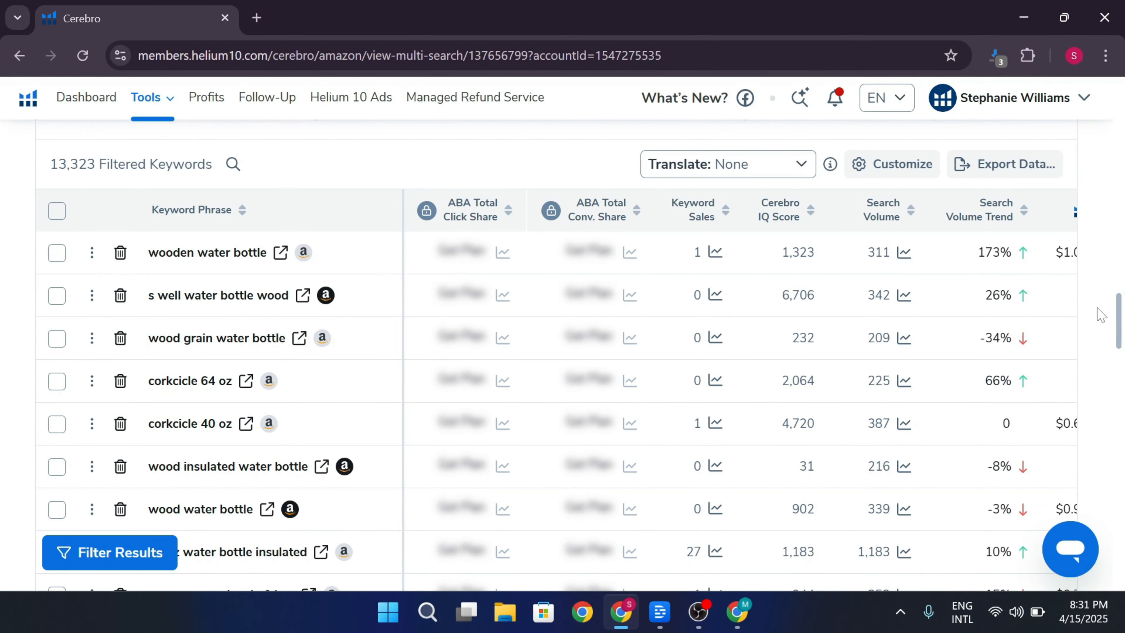
- Filter the Cerebro keywords by a minimum search volume of 200 and review the filtered results
{"action": "scroll", "coordinate": [1100, 315], "scroll_direction": "up", "scroll_amount": 15}
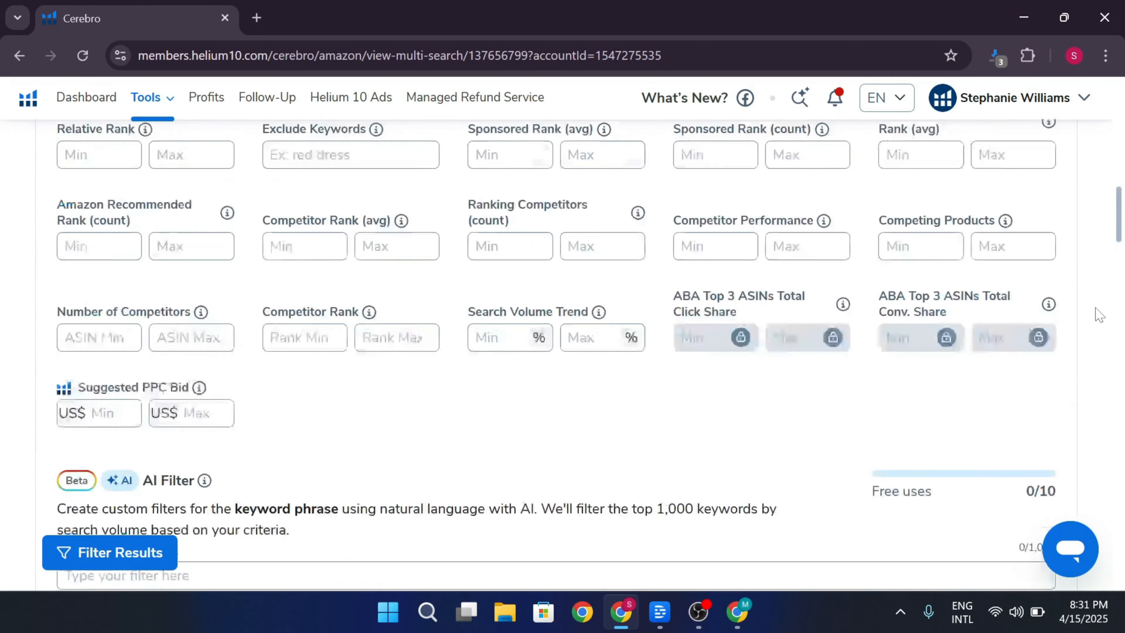
{"action": "left_click", "coordinate": [113, 340]}
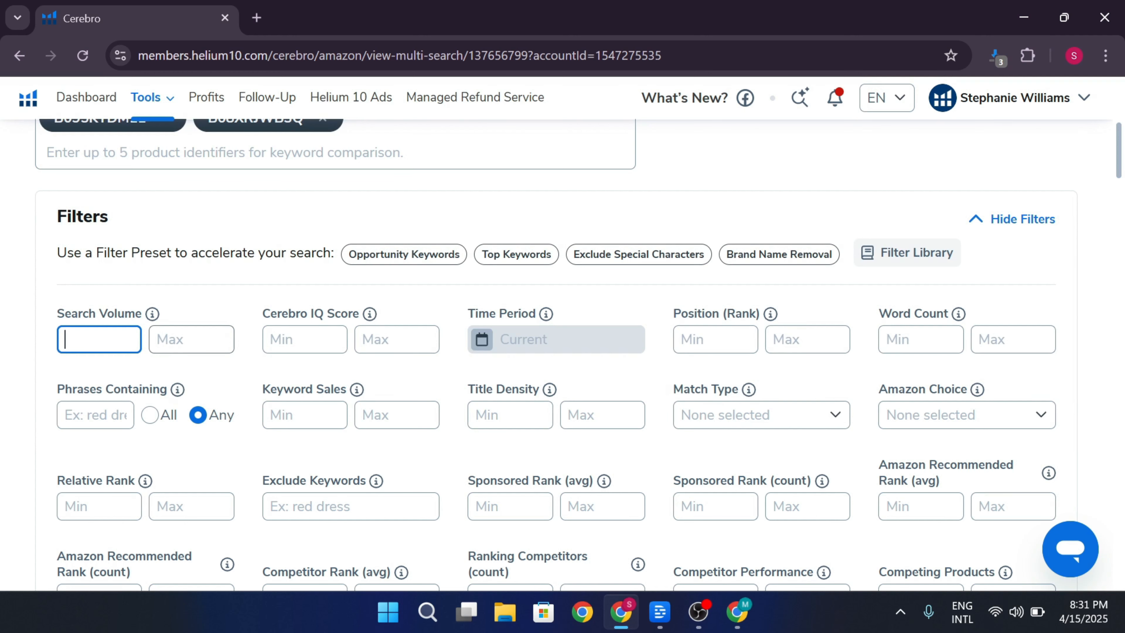
{"action": "type", "text": "2000"}
{"action": "scroll", "coordinate": [807, 390], "scroll_direction": "down", "scroll_amount": 5}
{"action": "scroll", "coordinate": [444, 455], "scroll_direction": "down", "scroll_amount": 3}
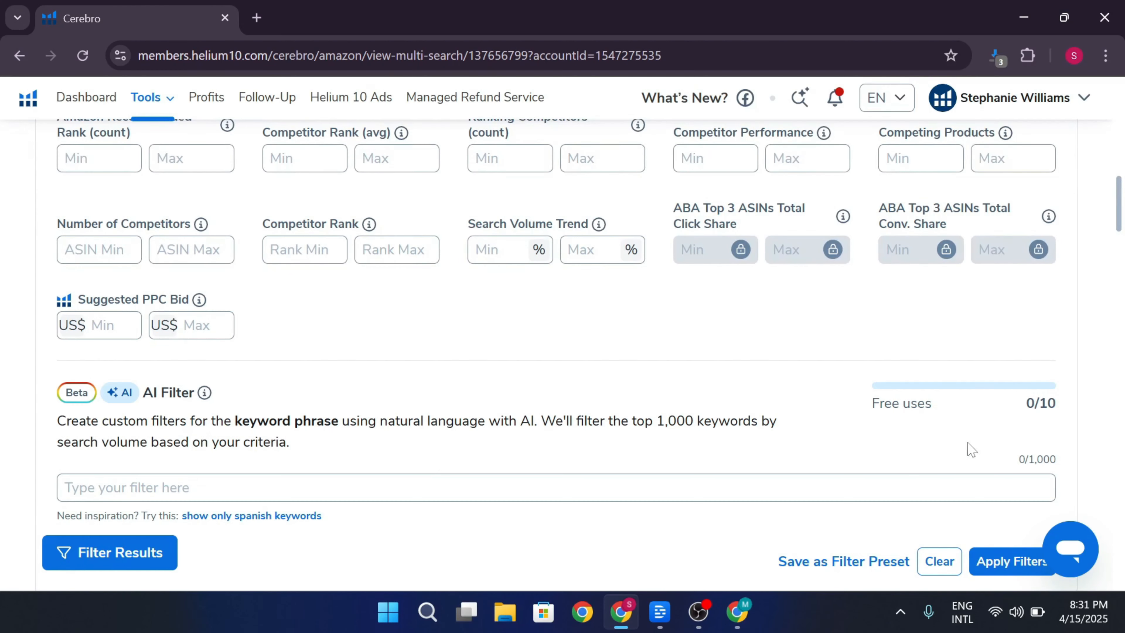
{"action": "scroll", "coordinate": [1049, 479], "scroll_direction": "down", "scroll_amount": 2}
{"action": "left_click", "coordinate": [1022, 472]}
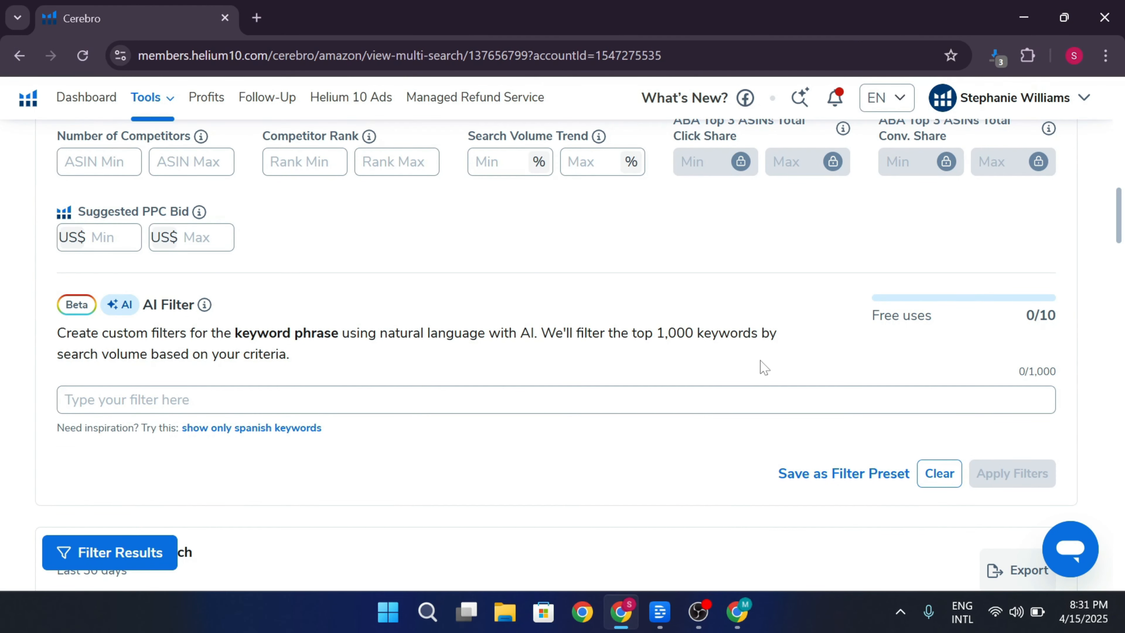
{"action": "scroll", "coordinate": [634, 296], "scroll_direction": "down", "scroll_amount": 13}
{"action": "scroll", "coordinate": [631, 297], "scroll_direction": "up", "scroll_amount": 5}
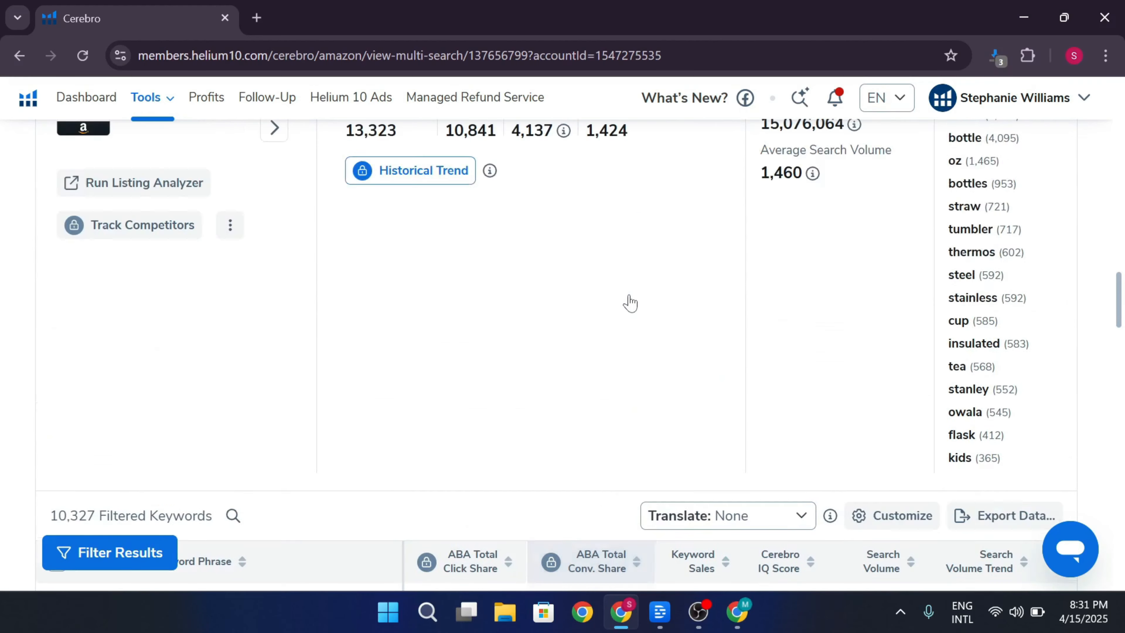
- Set the average competitor rank filter to a minimum of 1 and a maximum of 20
{"action": "scroll", "coordinate": [631, 303], "scroll_direction": "up", "scroll_amount": 15}
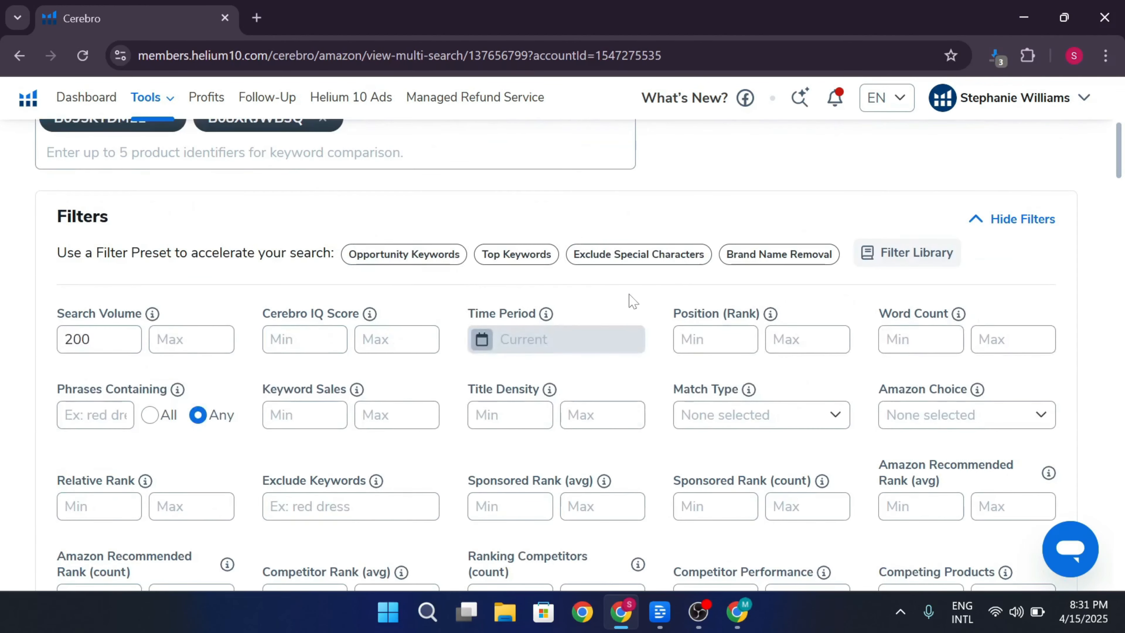
{"action": "scroll", "coordinate": [633, 302], "scroll_direction": "down", "scroll_amount": 4}
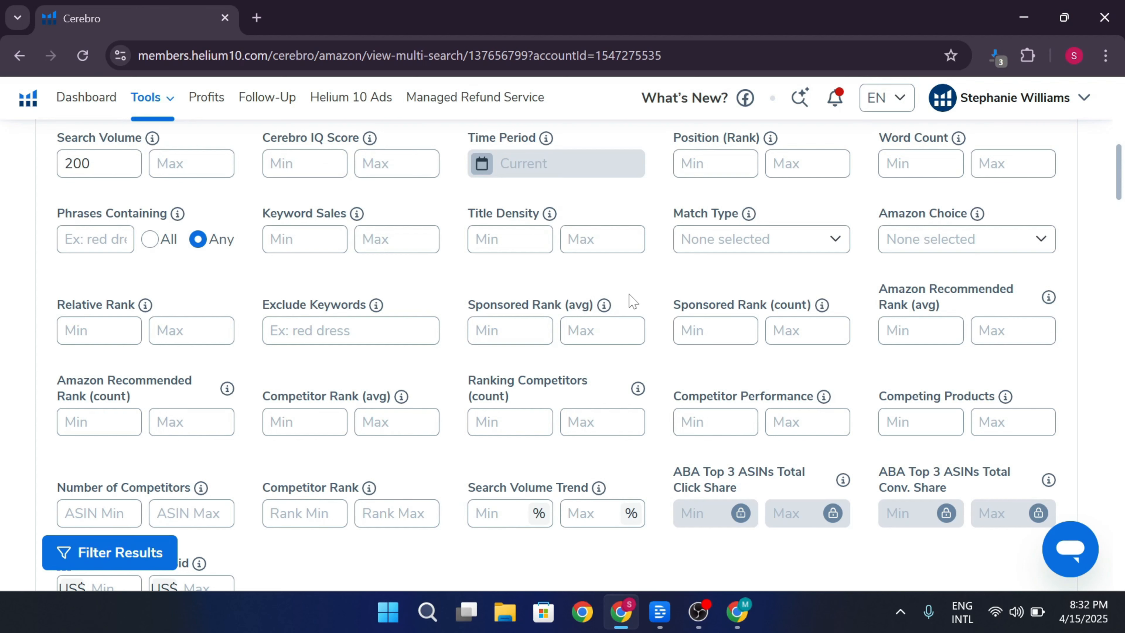
{"action": "left_click", "coordinate": [283, 421]}
{"action": "type", "text": "1"}
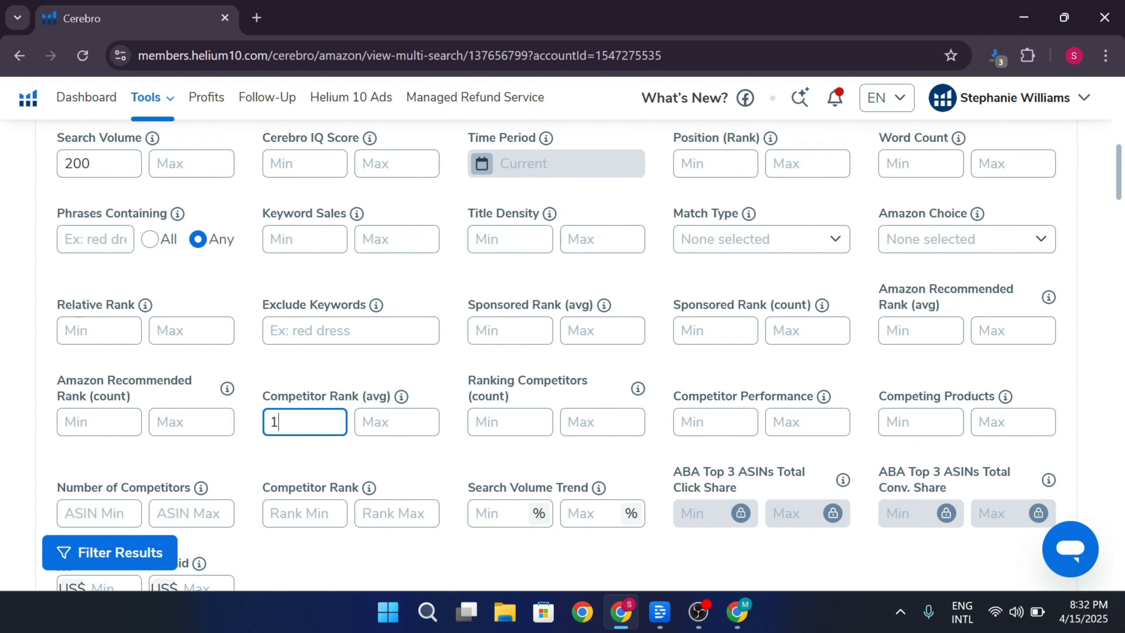
{"action": "left_click", "coordinate": [385, 422]}
{"action": "type", "text": "20"}
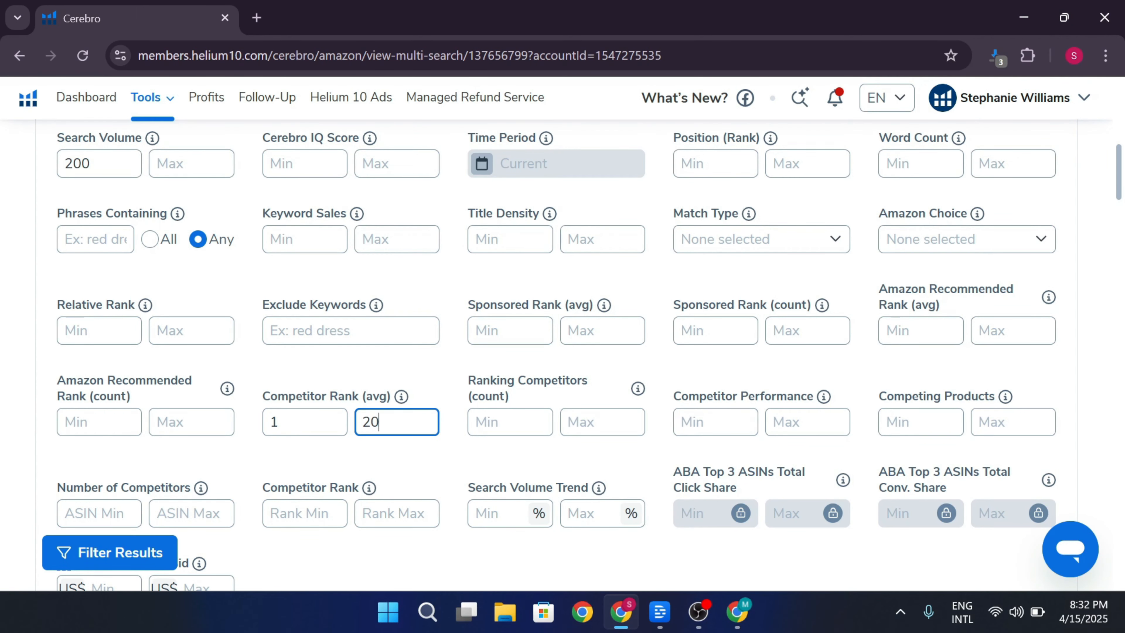
{"action": "scroll", "coordinate": [385, 422], "scroll_direction": "down", "scroll_amount": 2}
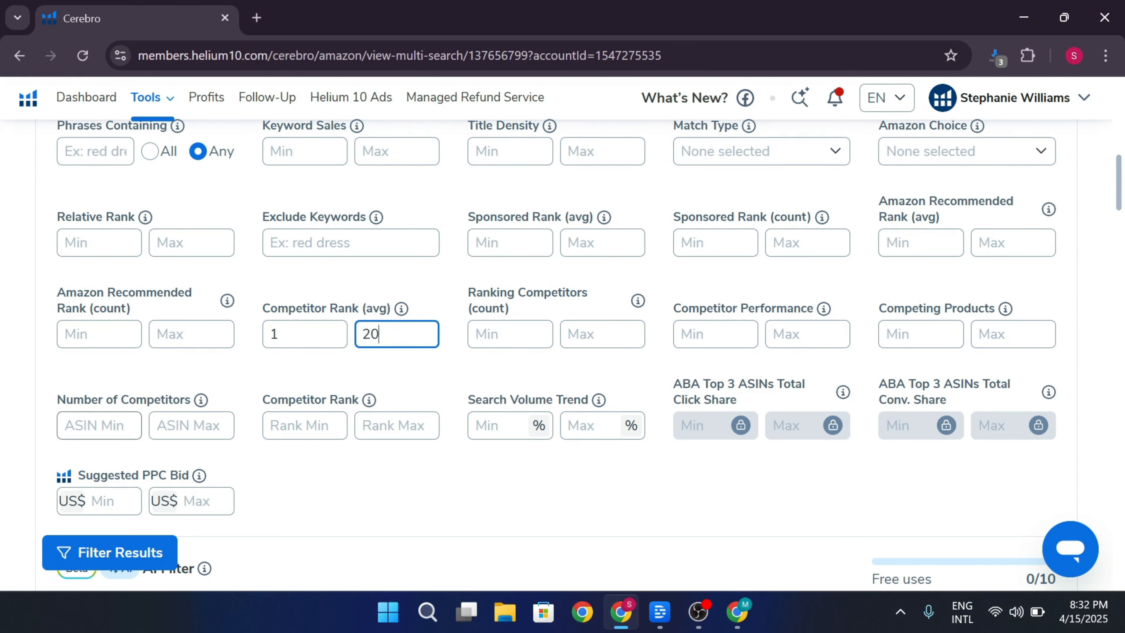
- Set the minimum number of competitors to 2 and apply the filters to the Cerebro keywords
{"action": "left_click", "coordinate": [99, 425]}
{"action": "type", "text": "2"}
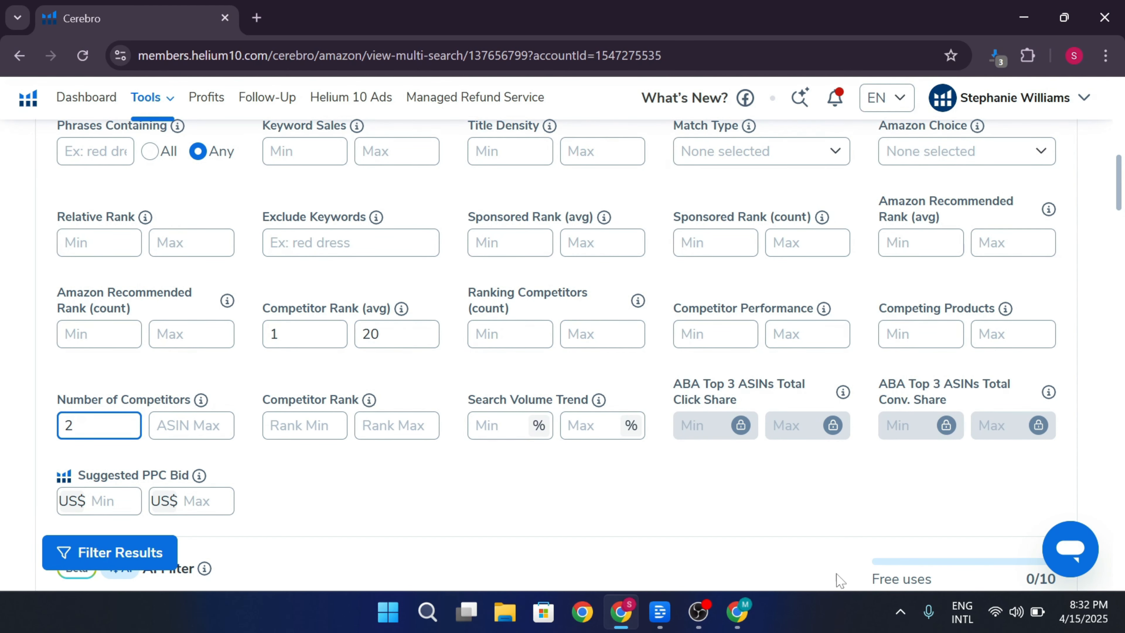
{"action": "scroll", "coordinate": [451, 452], "scroll_direction": "down", "scroll_amount": 4}
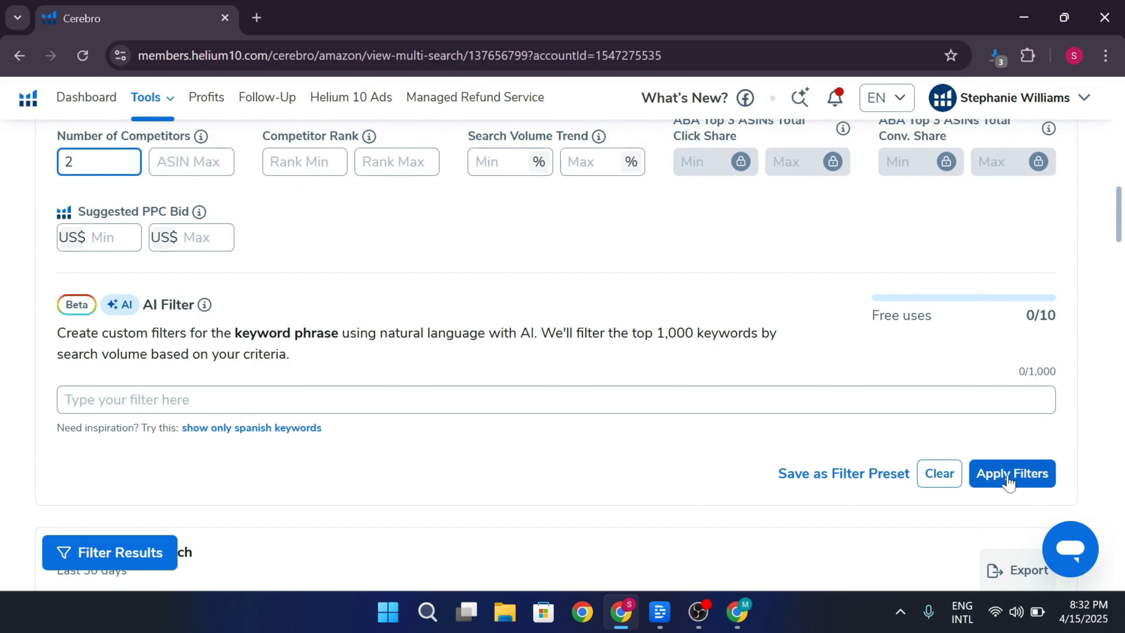
{"action": "left_click", "coordinate": [1008, 479]}
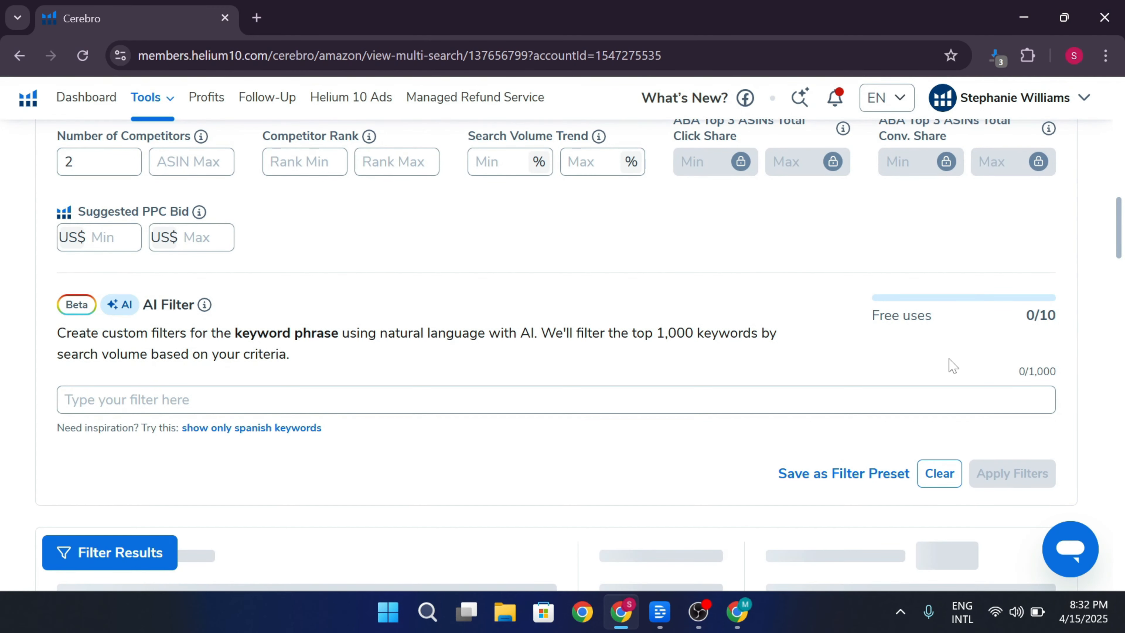
- Examine the filtered keyword phrases with their sales, search volumes and trends, and recheck the multi-product summary and filter settings
{"action": "scroll", "coordinate": [950, 365], "scroll_direction": "down", "scroll_amount": 8}
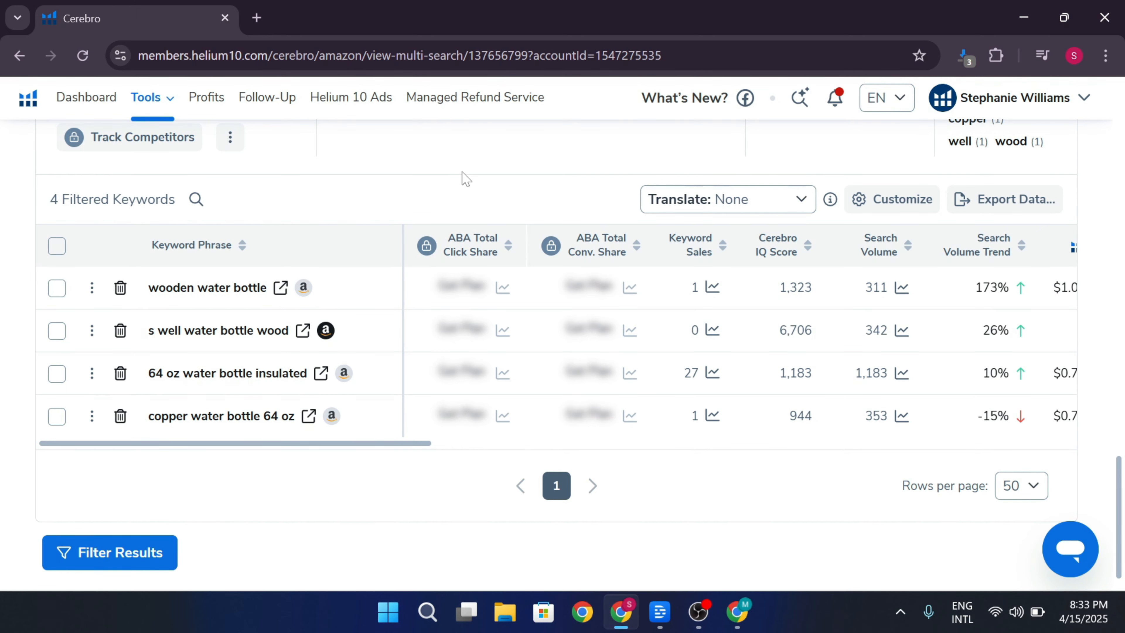
{"action": "scroll", "coordinate": [462, 179], "scroll_direction": "up", "scroll_amount": 15}
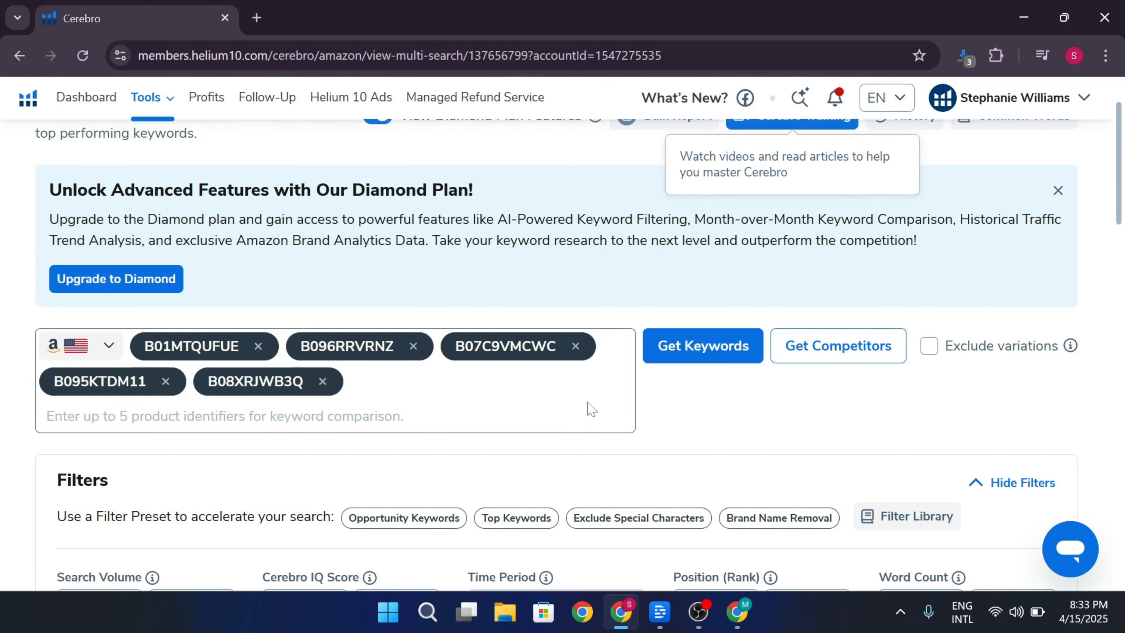
{"action": "scroll", "coordinate": [589, 409], "scroll_direction": "down", "scroll_amount": 10}
{"action": "scroll", "coordinate": [528, 430], "scroll_direction": "down", "scroll_amount": 5}
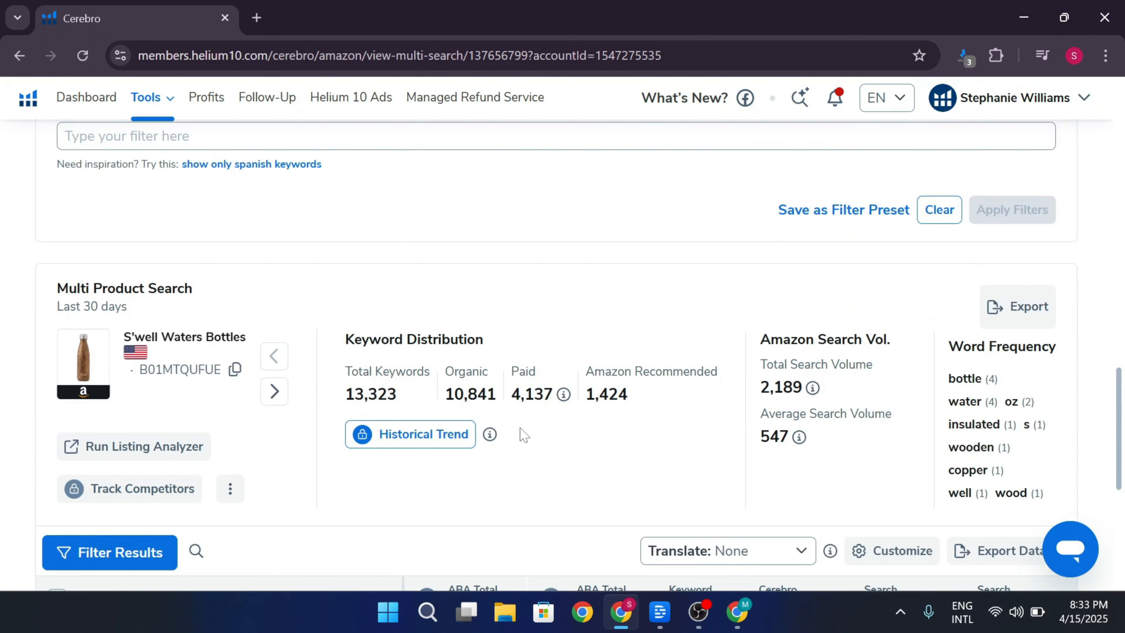
{"action": "left_click_drag", "start_coordinate": [88, 287], "coordinate": [190, 287]}
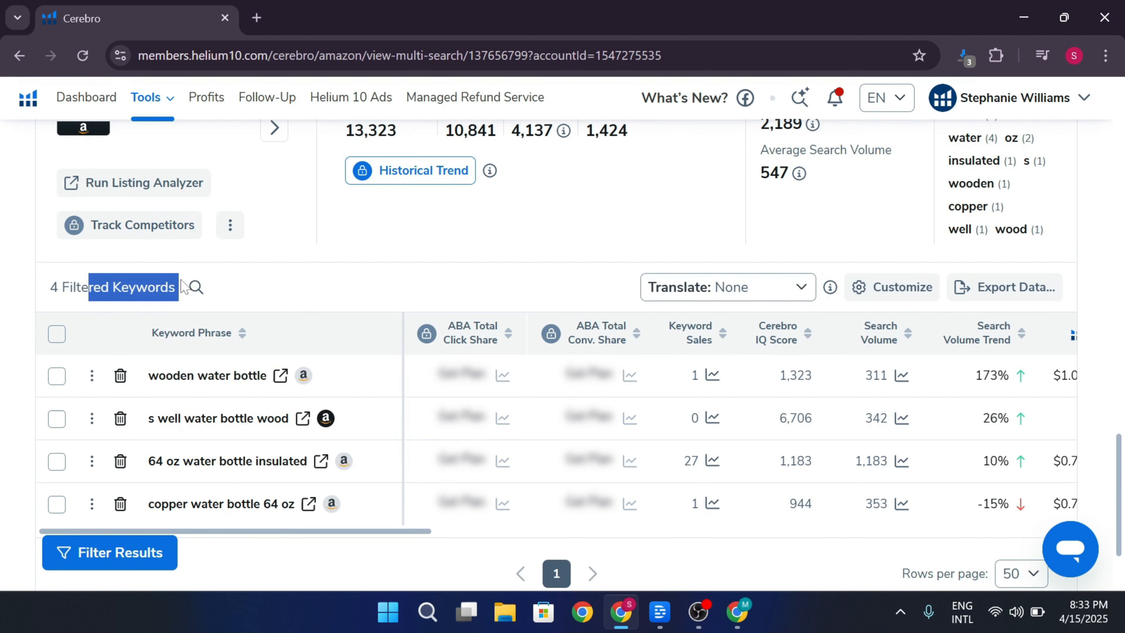
{"action": "left_click", "coordinate": [194, 286]}
{"action": "left_click", "coordinate": [471, 257]}
{"action": "scroll", "coordinate": [487, 266], "scroll_direction": "up", "scroll_amount": 15}
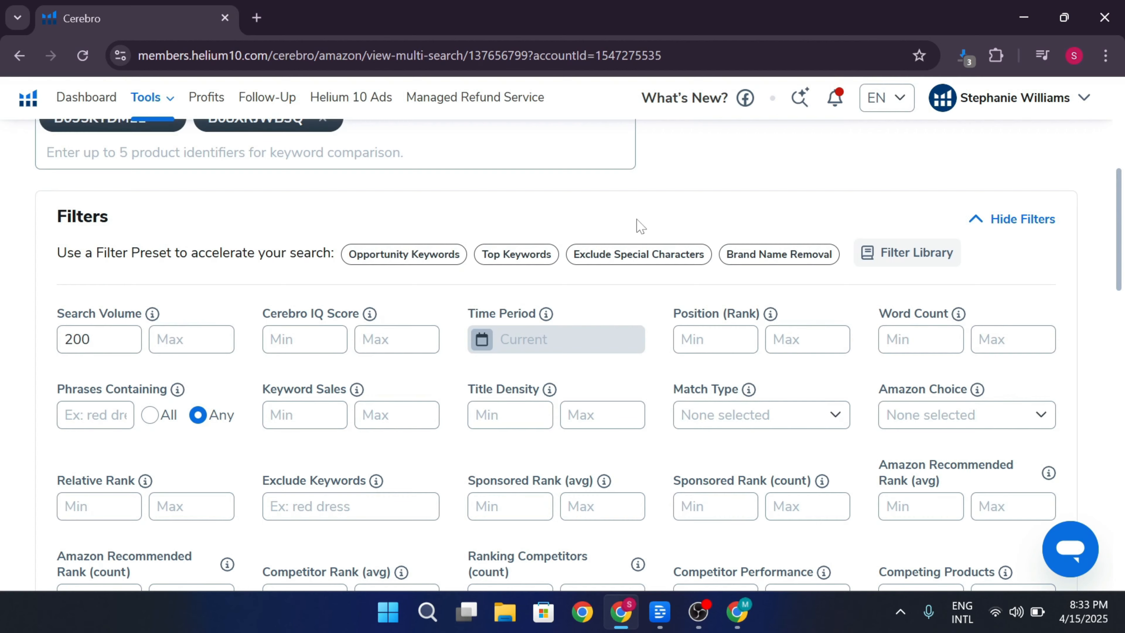
{"action": "scroll", "coordinate": [638, 226], "scroll_direction": "down", "scroll_amount": 10}
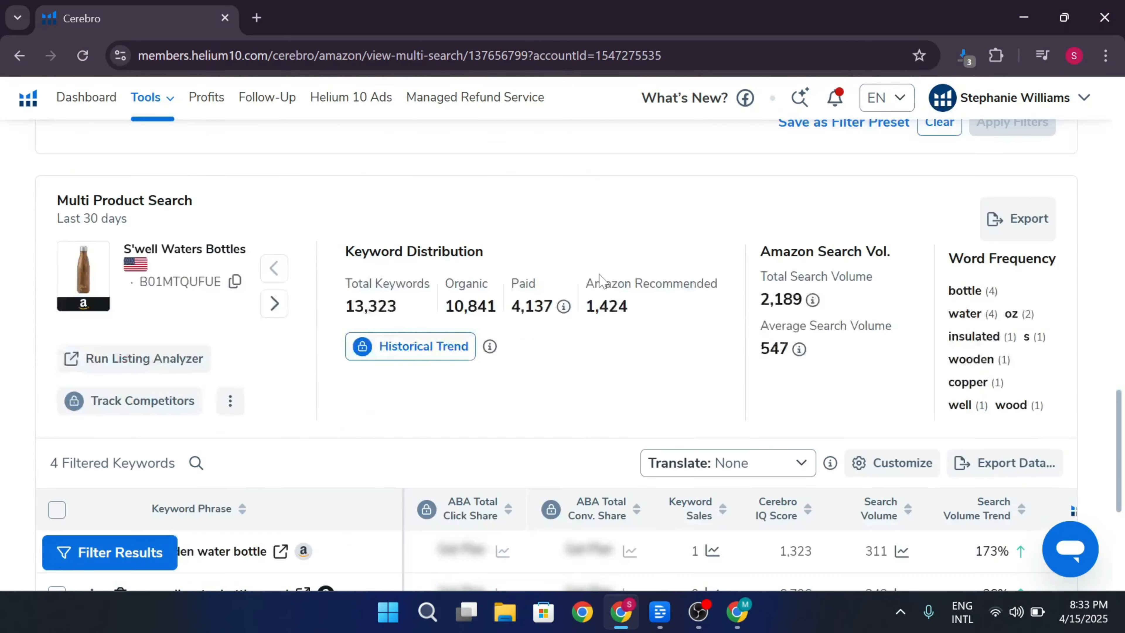
{"action": "scroll", "coordinate": [600, 279], "scroll_direction": "down", "scroll_amount": 5}
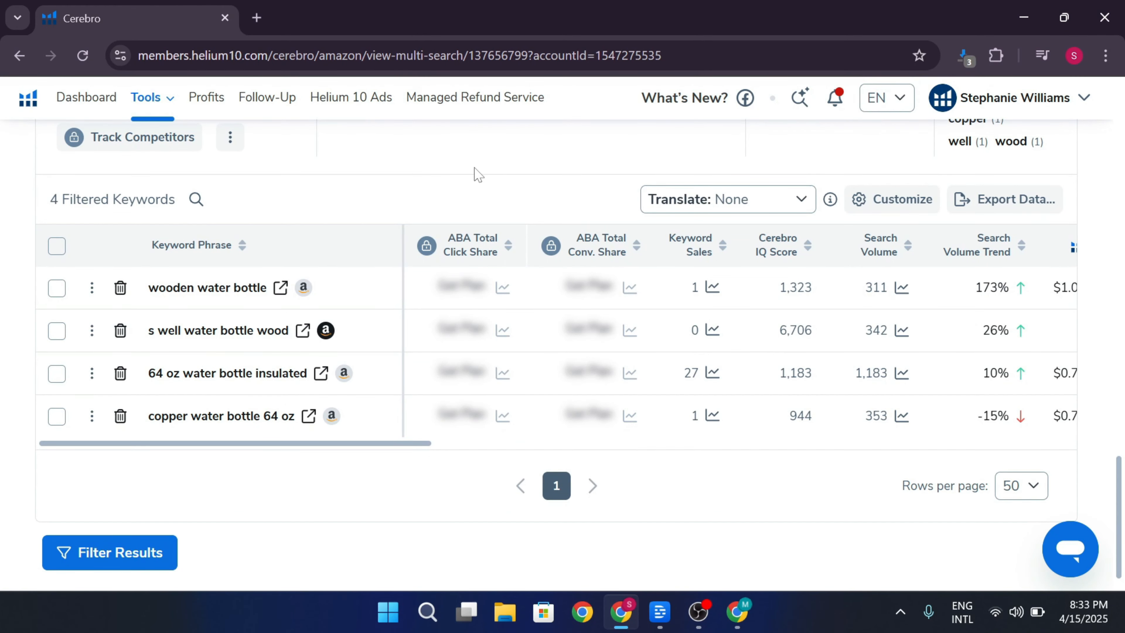
- Select all four filtered keywords, from "wooden water bottle" to "copper water bottle 64 oz", and add them to the Wooden water bottle folder
{"action": "left_click", "coordinate": [57, 288]}
{"action": "left_click", "coordinate": [58, 409]}
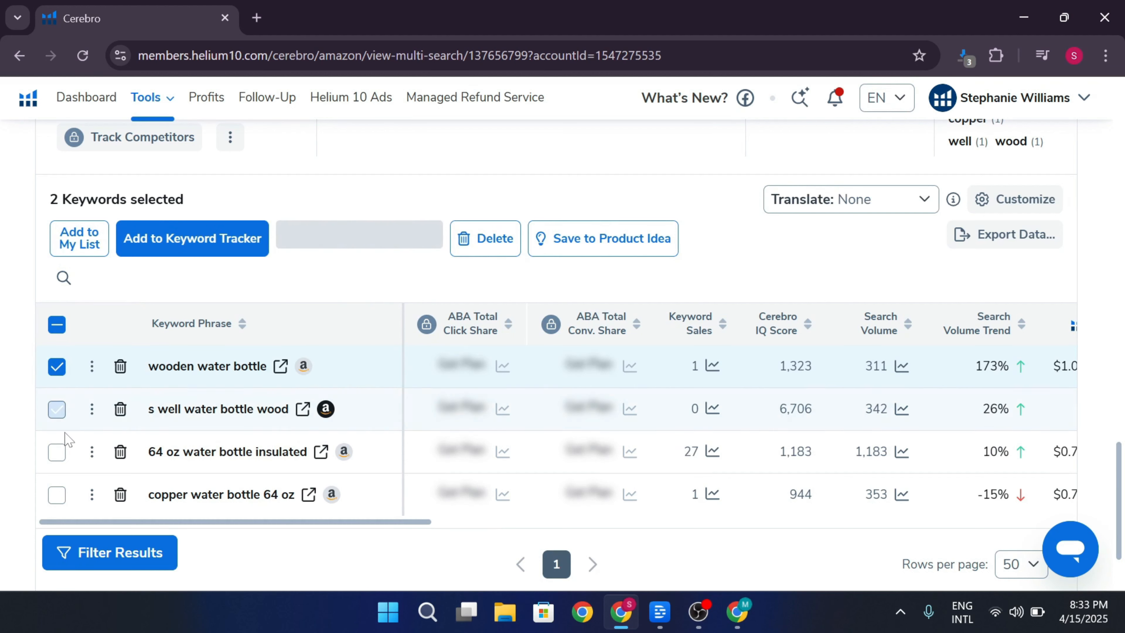
{"action": "left_click", "coordinate": [57, 451]}
{"action": "left_click", "coordinate": [57, 494]}
{"action": "left_click", "coordinate": [101, 240]}
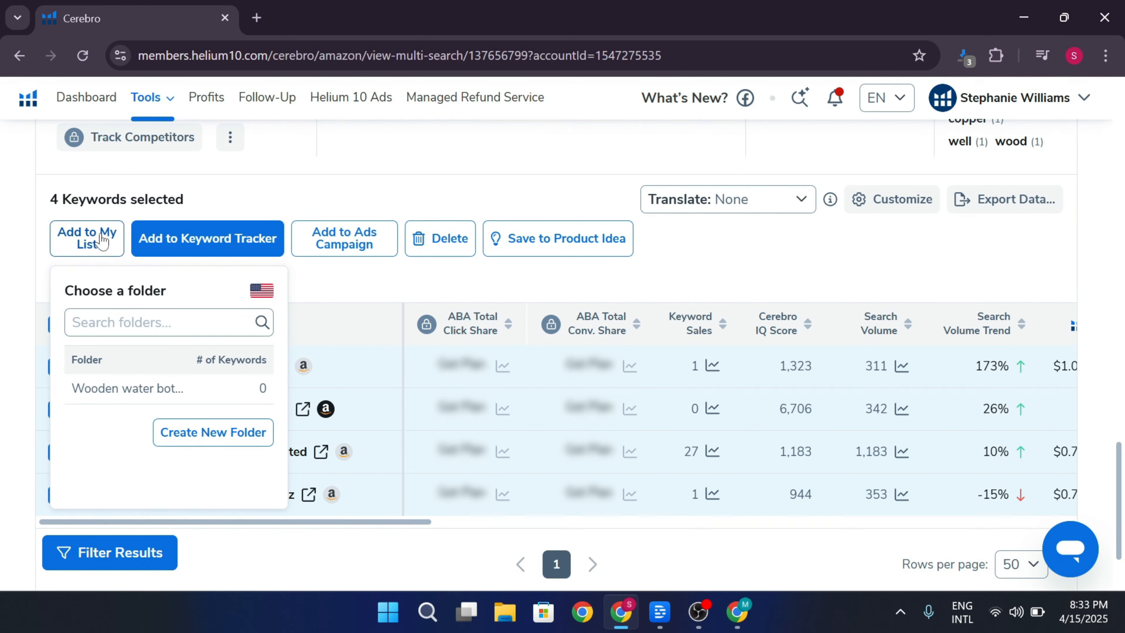
{"action": "left_click", "coordinate": [149, 390]}
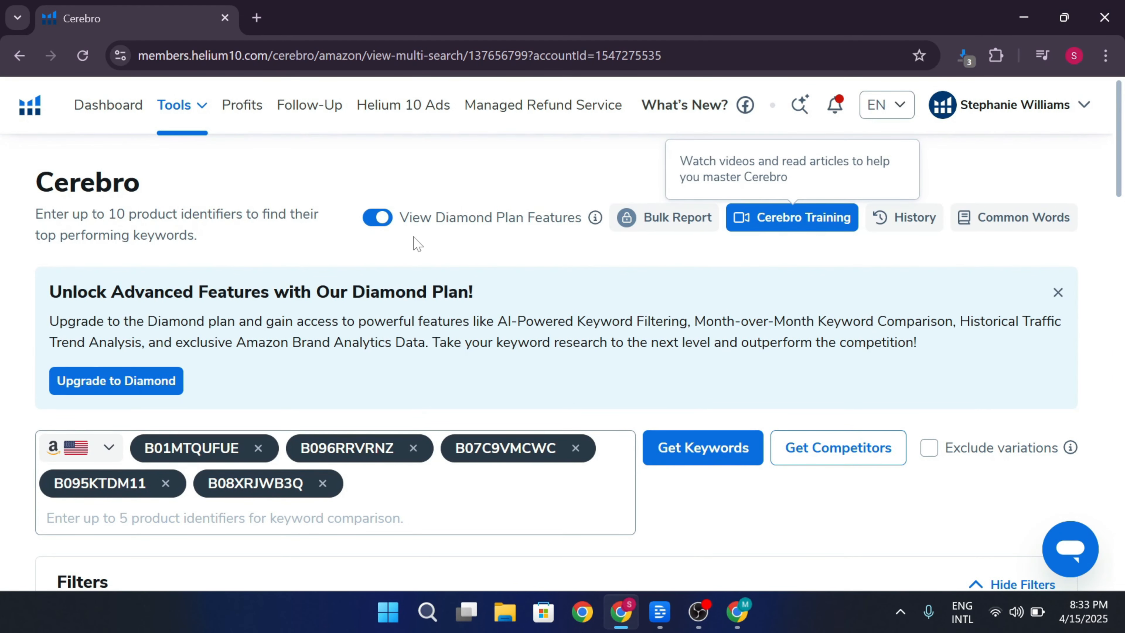
- Go to the dashboard and open the saved keyword folders in My List
{"action": "left_click", "coordinate": [124, 119]}
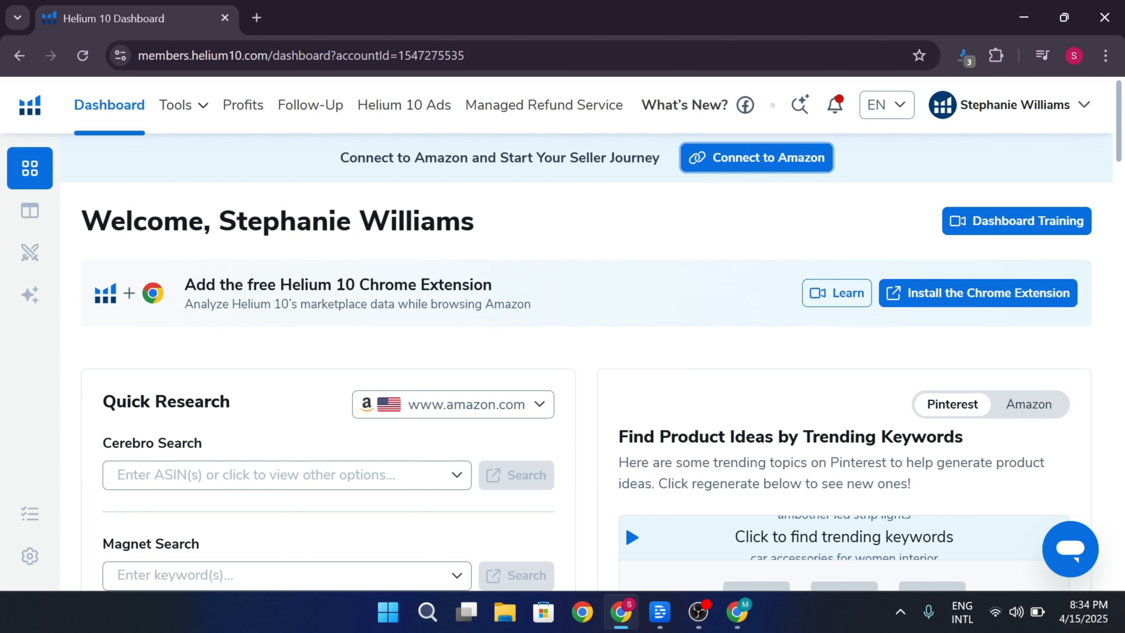
{"action": "left_click", "coordinate": [185, 108]}
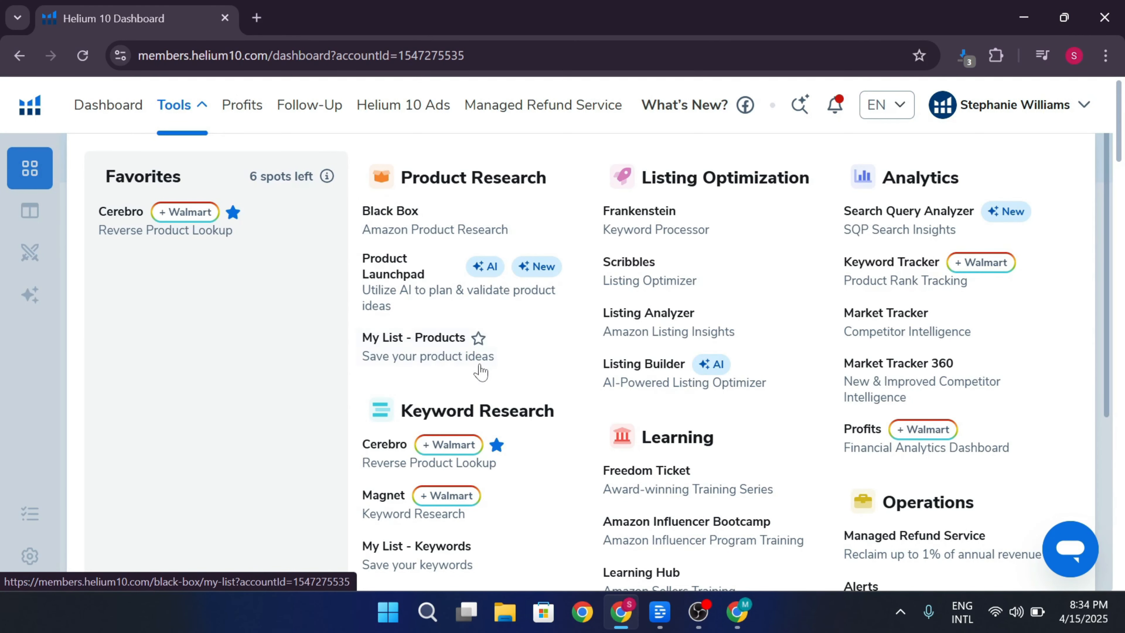
{"action": "left_click", "coordinate": [425, 350]}
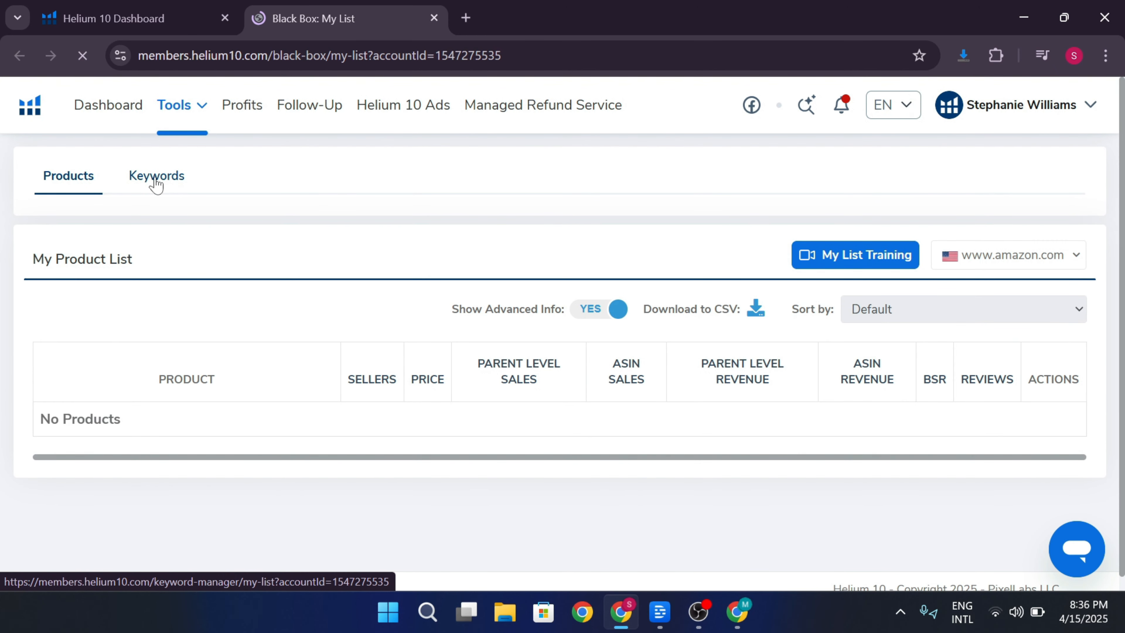
{"action": "left_click", "coordinate": [156, 182]}
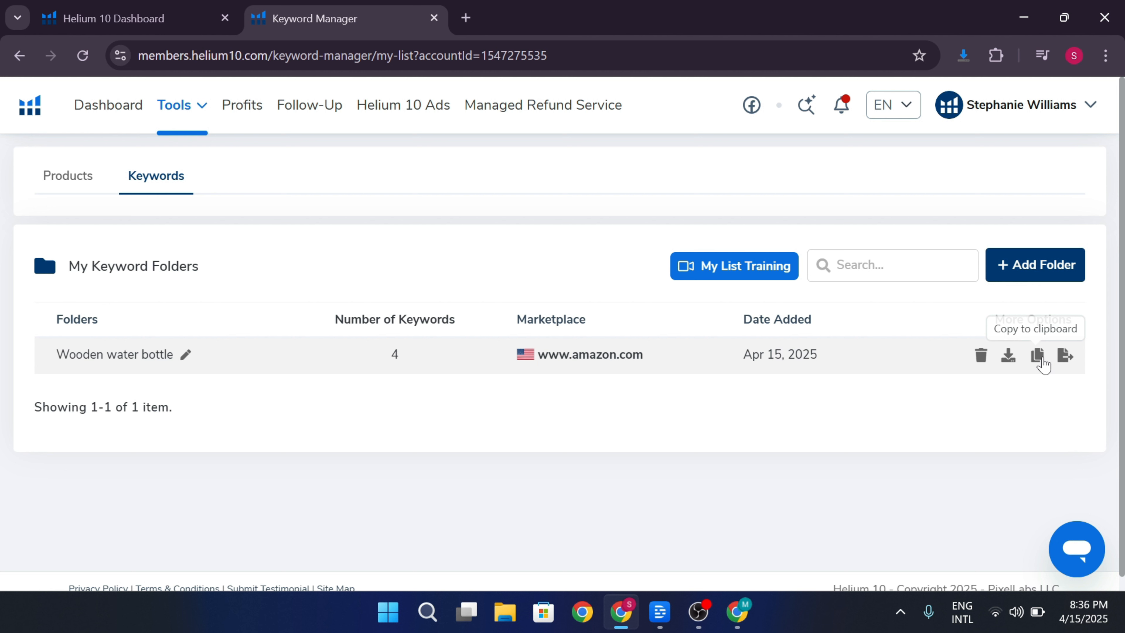
- View the export destinations for the Wooden water bottle folder and copy its keywords to the clipboard
{"action": "left_click", "coordinate": [1067, 360]}
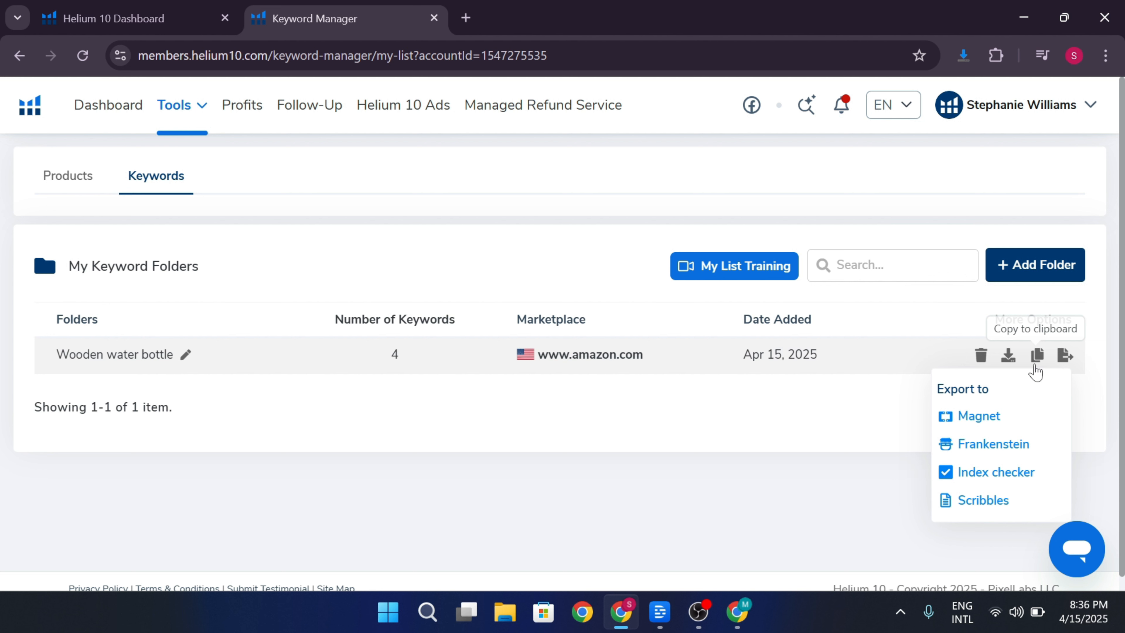
{"action": "left_click", "coordinate": [1037, 355]}
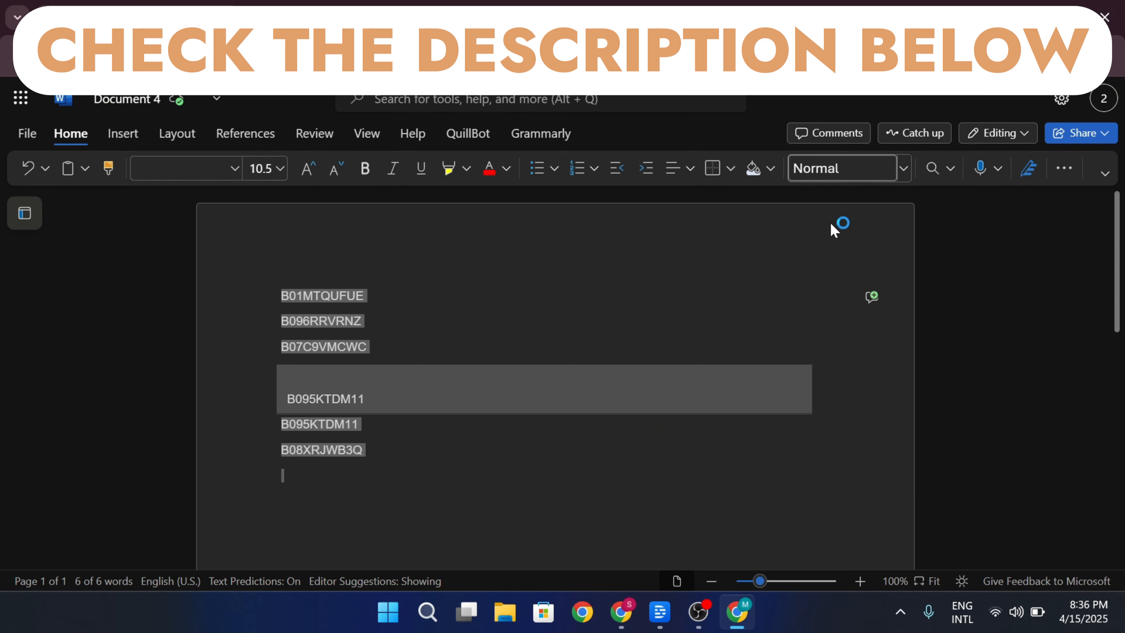